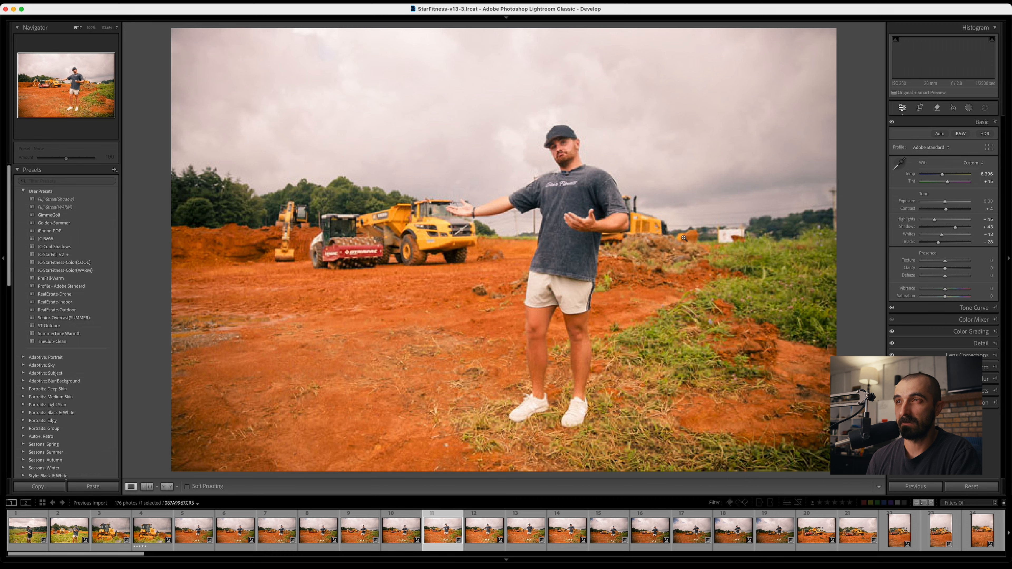
# Compare the neighbouring shots of the man gesturing at the machinery and rate 087A9969.CR3 five stars
pyautogui.press('Right')
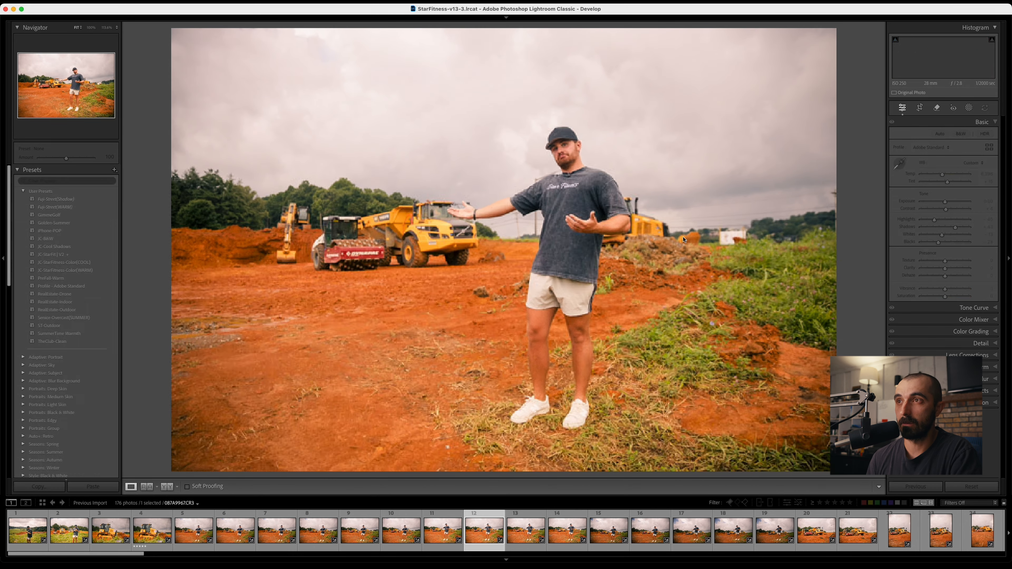
pyautogui.press('Right')
pyautogui.press('Right')
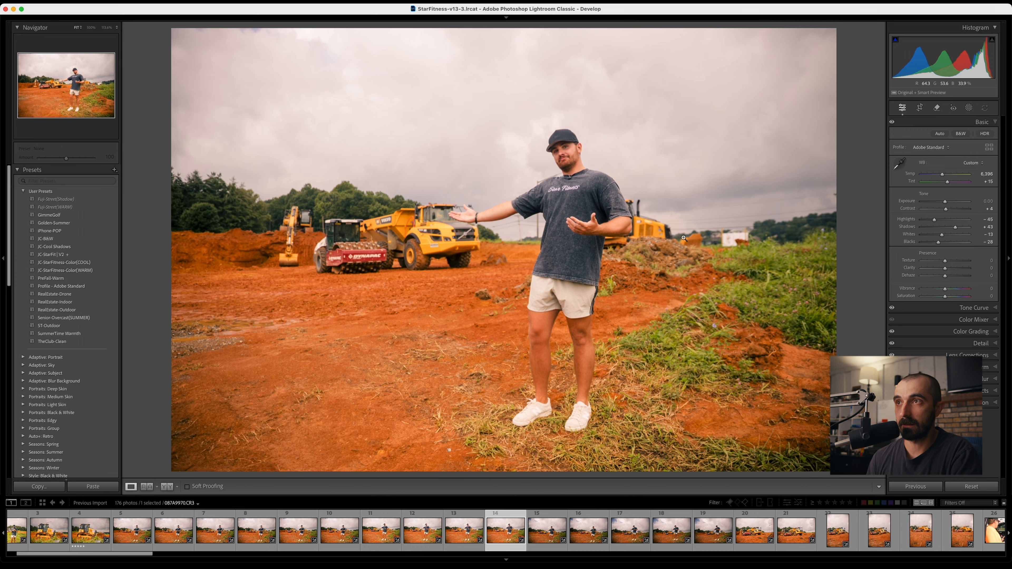
pyautogui.press('Left')
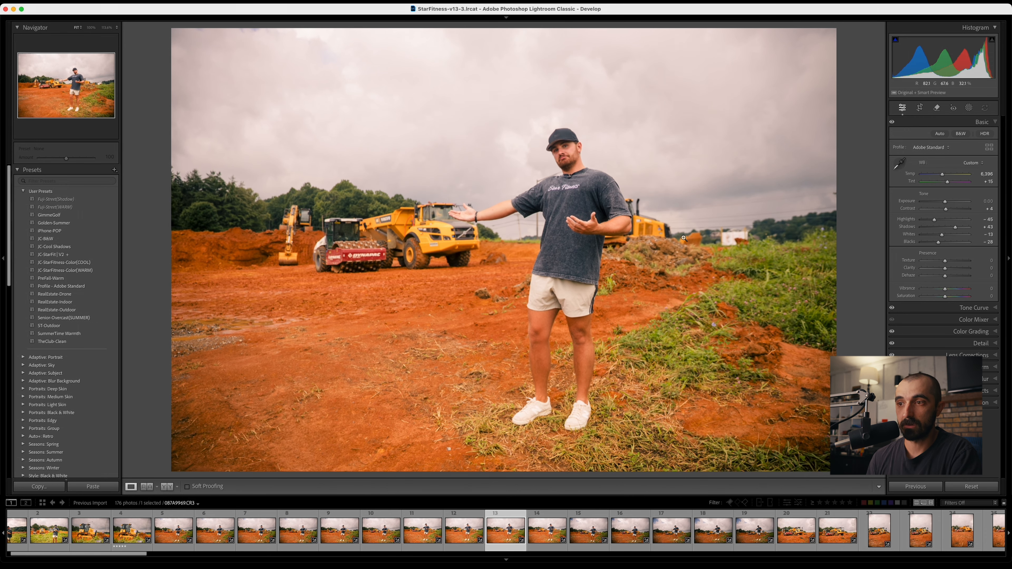
pyautogui.press('5')
# Review the following wider shots of the gesturing man and rate 087A9974.CR3 five stars
pyautogui.press('Right')
pyautogui.press('Right')
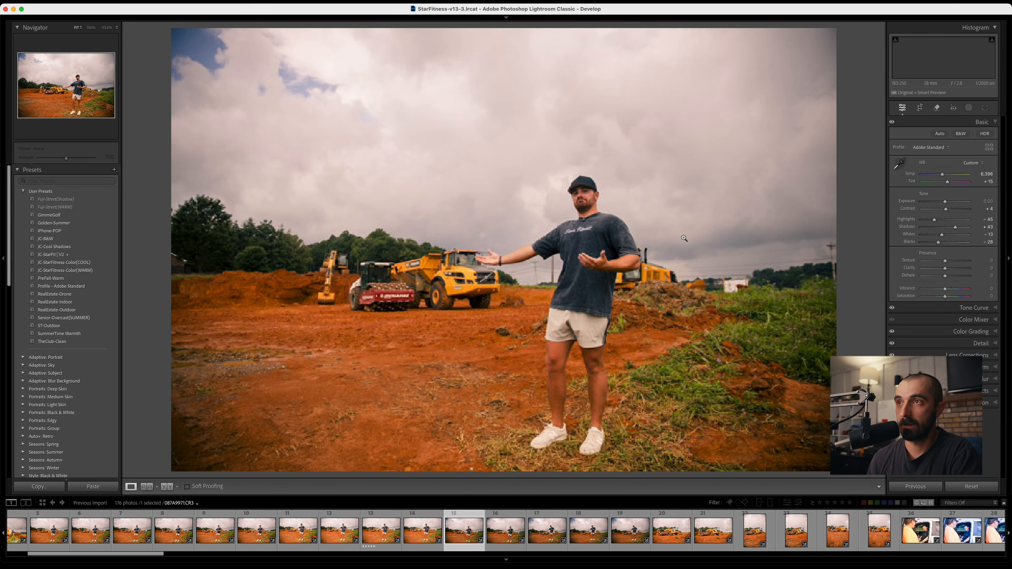
pyautogui.press('Right')
pyautogui.press('Right')
pyautogui.press('Right')
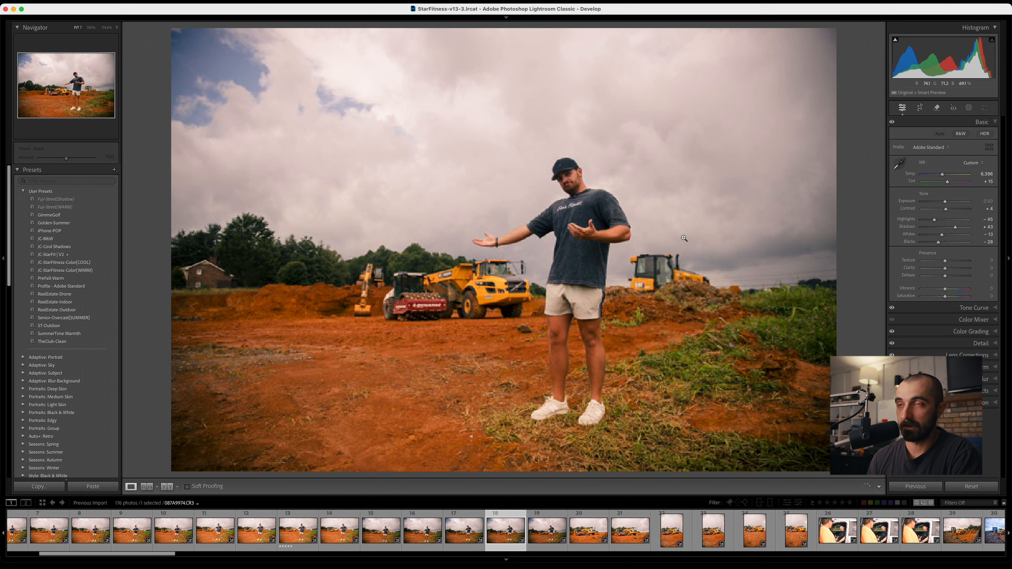
pyautogui.press('5')
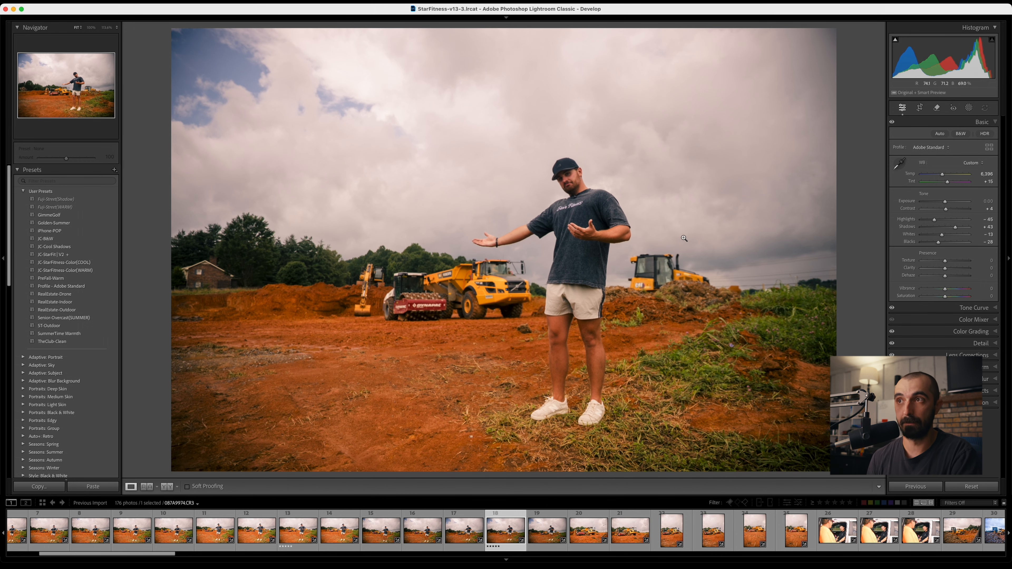
# Go on to the horizontal machinery close-ups and rate 087A9977.CR3 five stars
pyautogui.press('Right')
pyautogui.press('Right')
pyautogui.press('Right')
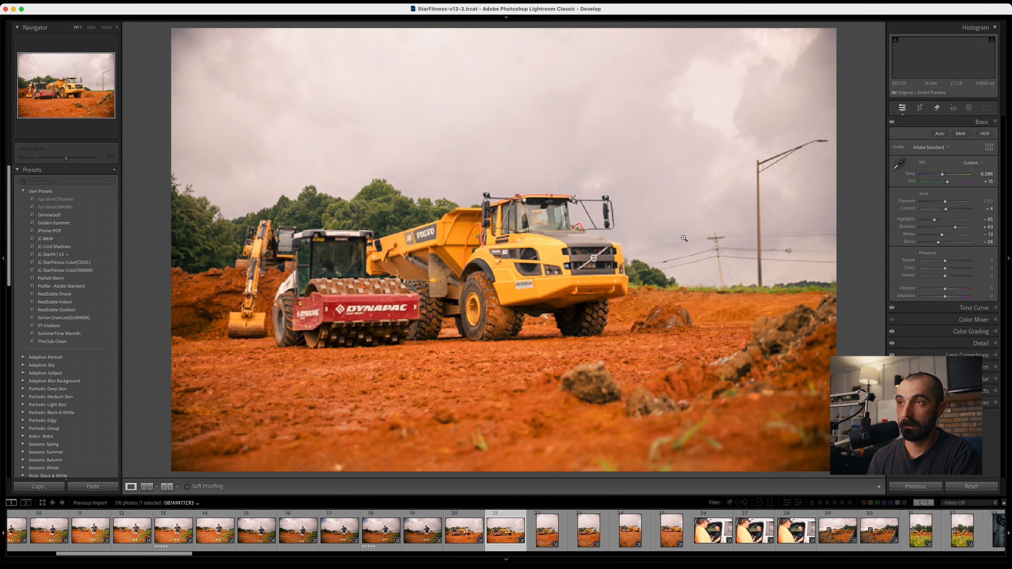
pyautogui.press('5')
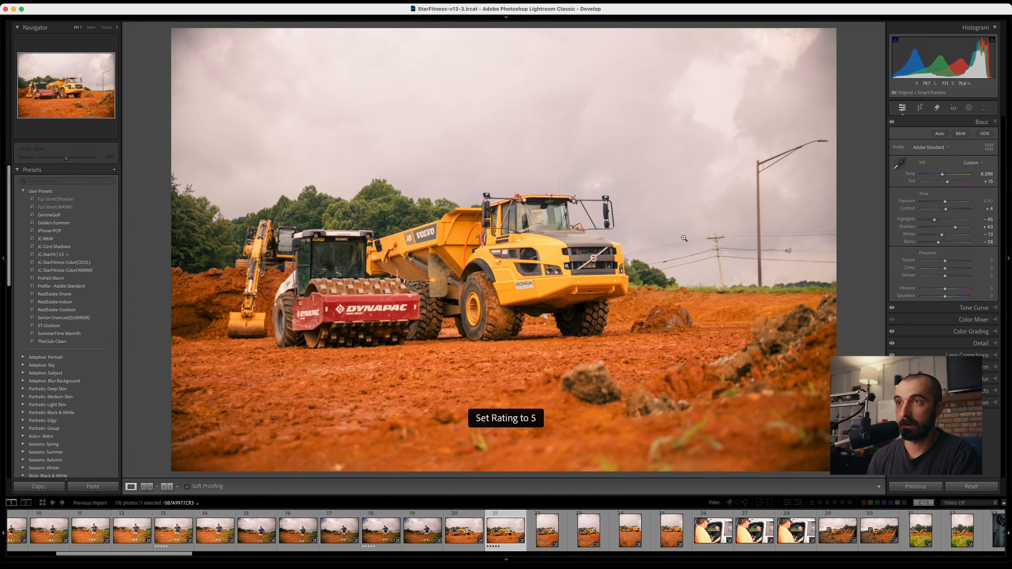
# Compare the vertical shots of the roller and dump truck and rate 087A9979.CR3 five stars
pyautogui.press('Right')
pyautogui.press('Right')
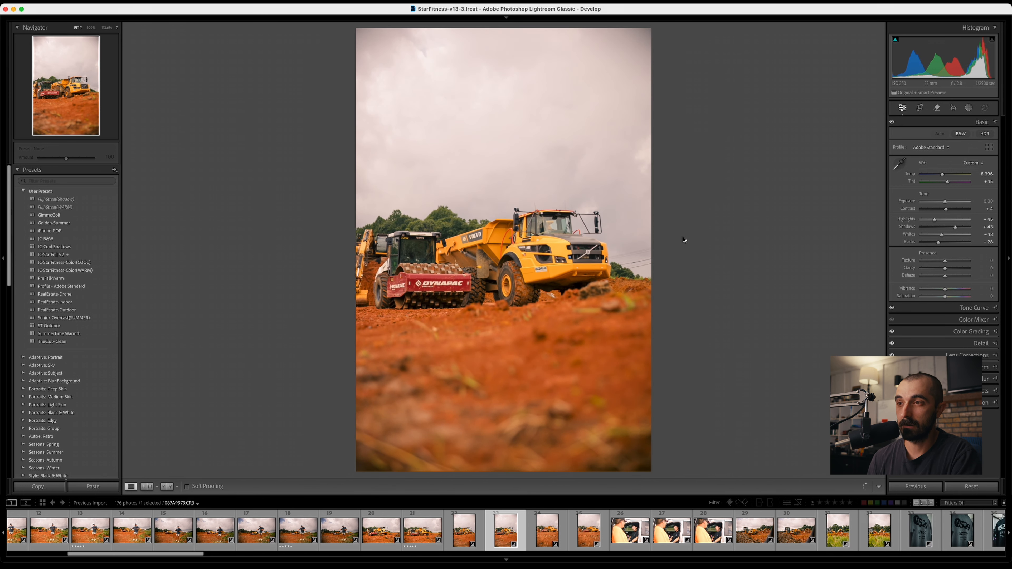
pyautogui.press('Right')
pyautogui.press('Left')
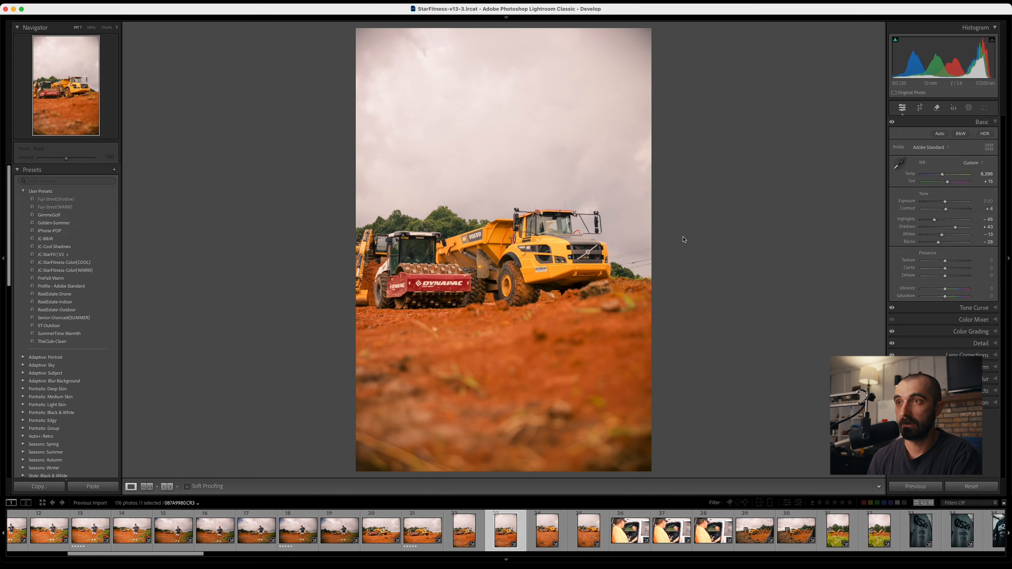
pyautogui.press('5')
# Show the photo info overlay and compare the out-of-focus machinery shots 087A9981.CR3 and 087A9980.CR3
pyautogui.press('Right')
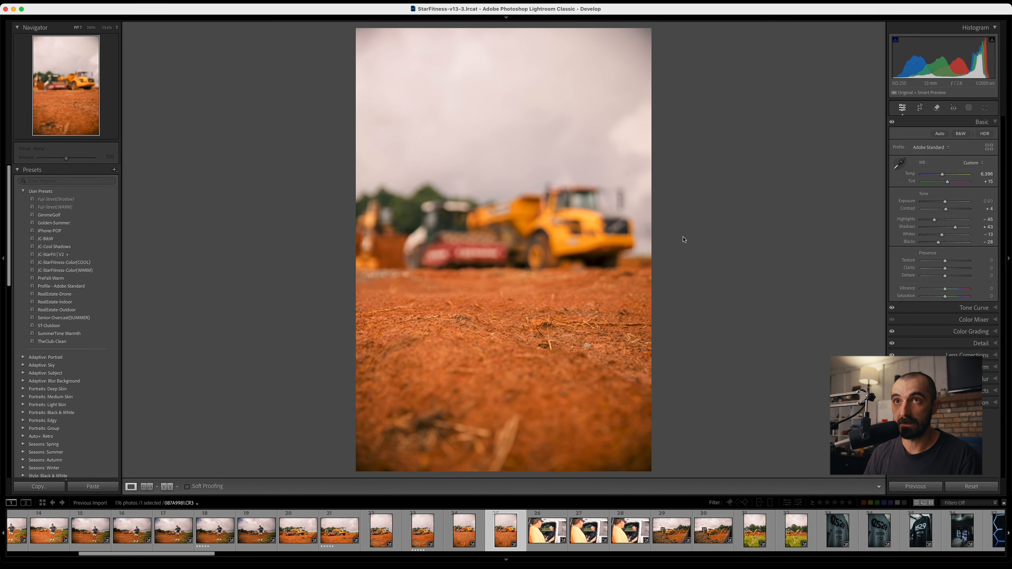
pyautogui.press('i')
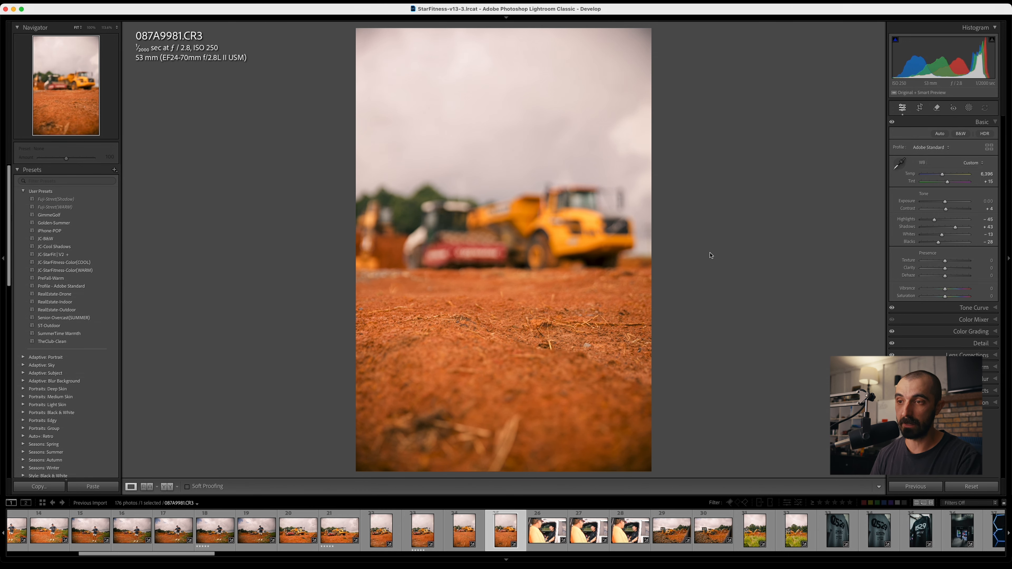
pyautogui.press('Left')
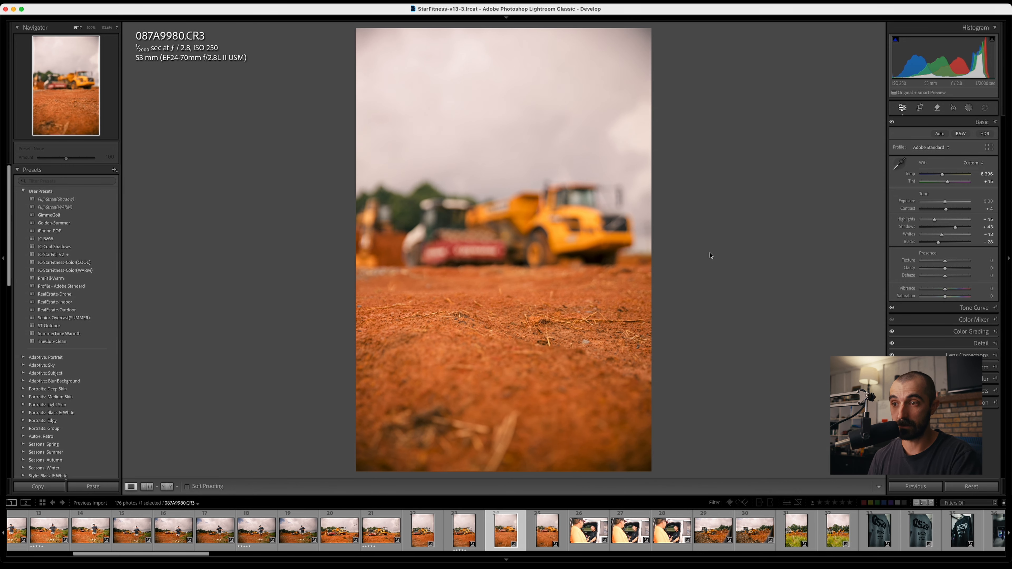
# Review the shots of the man seated in the white truck and rate 087A9984.CR3 five stars
pyautogui.press('Right')
pyautogui.press('Right')
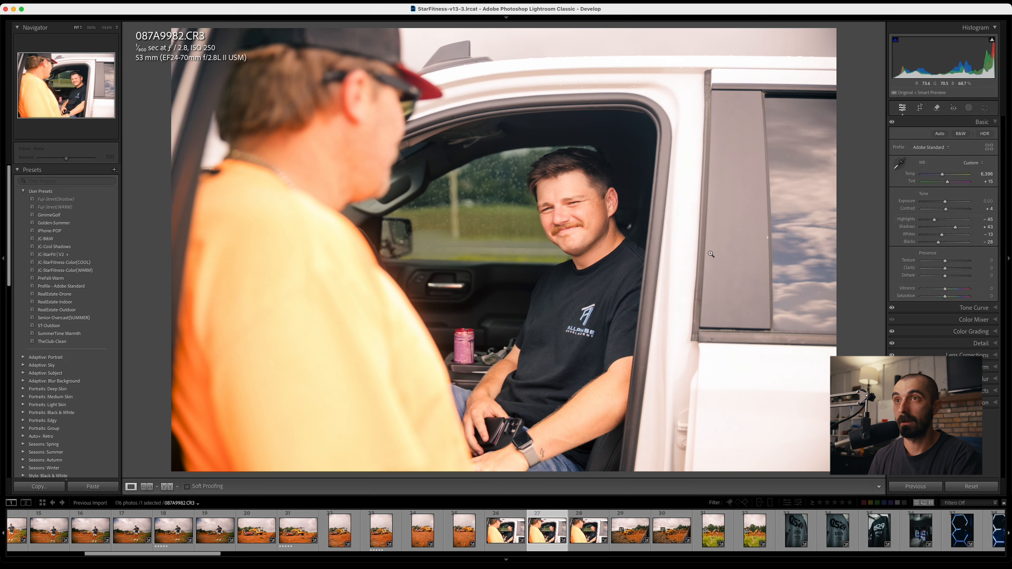
pyautogui.press('Right')
pyautogui.press('5')
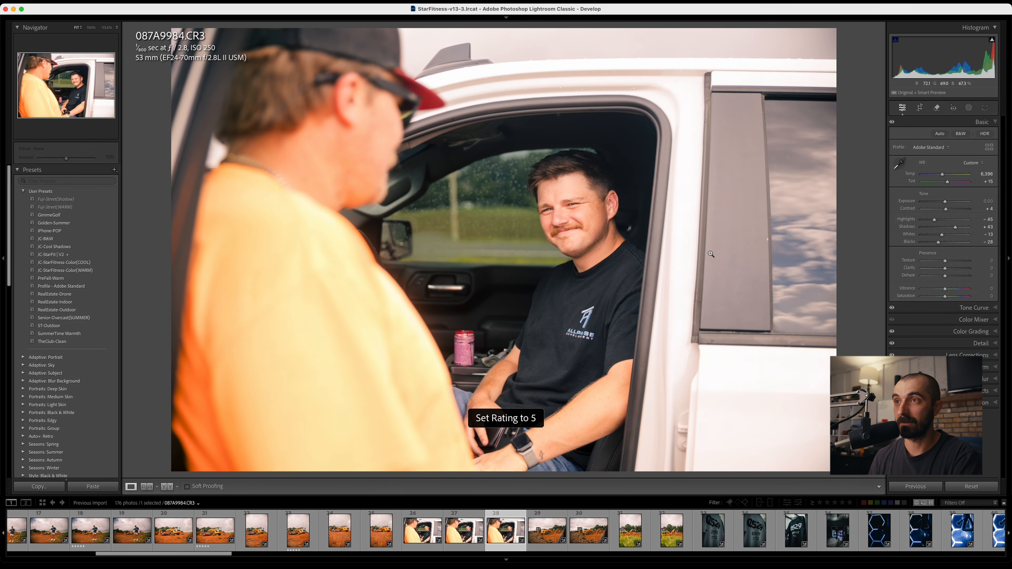
# Rate the bulldozer shot 087A9986.CR3 and the vertical grass-foreground shot 087A9988.CR3 five stars each
pyautogui.press('Right')
pyautogui.press('Right')
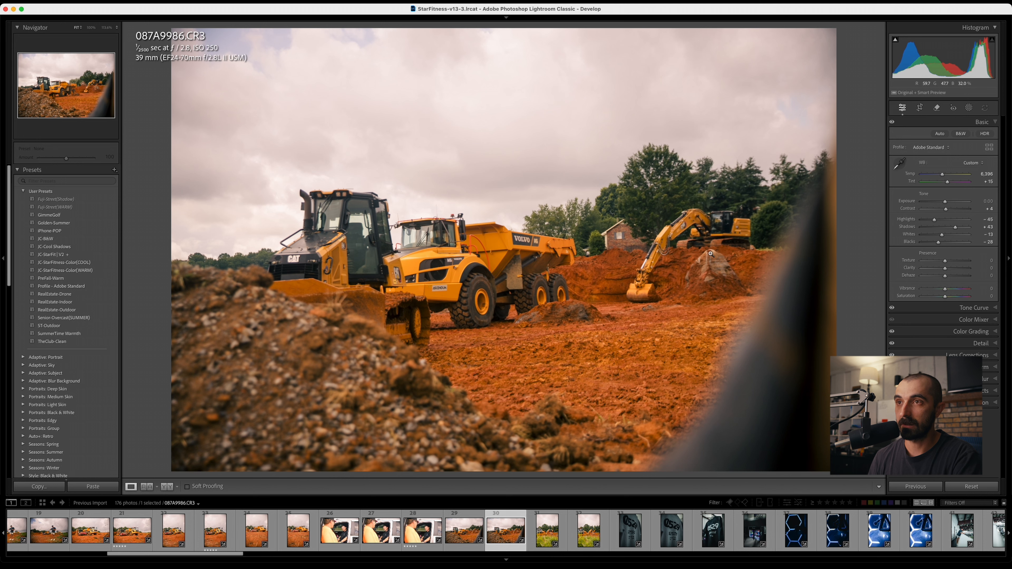
pyautogui.press('5')
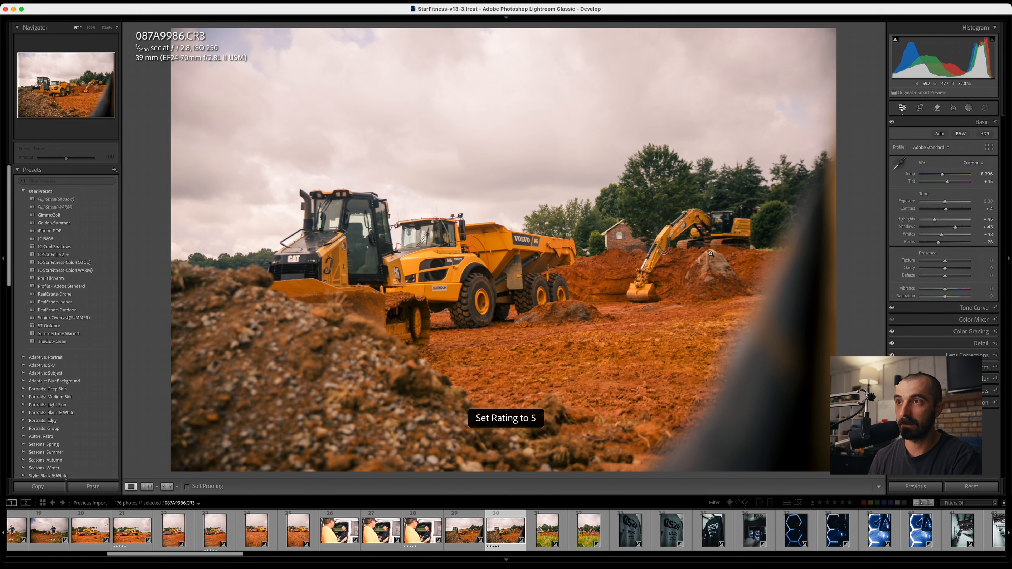
pyautogui.press('Right')
pyautogui.press('Right')
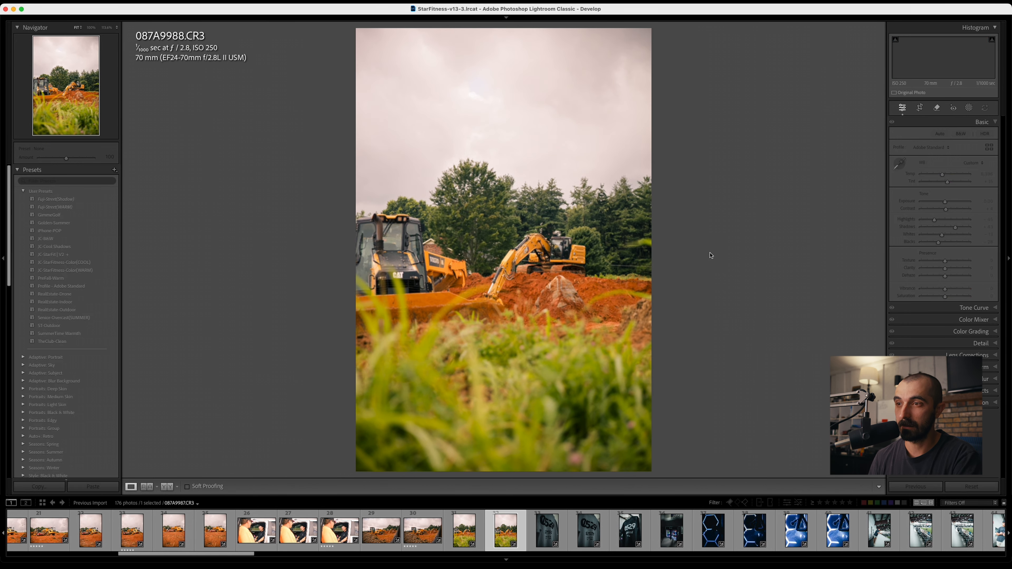
pyautogui.press('5')
# Compare the close-ups of the 0529 shirt print and rate 087A9990.CR3 five stars
pyautogui.press('Right')
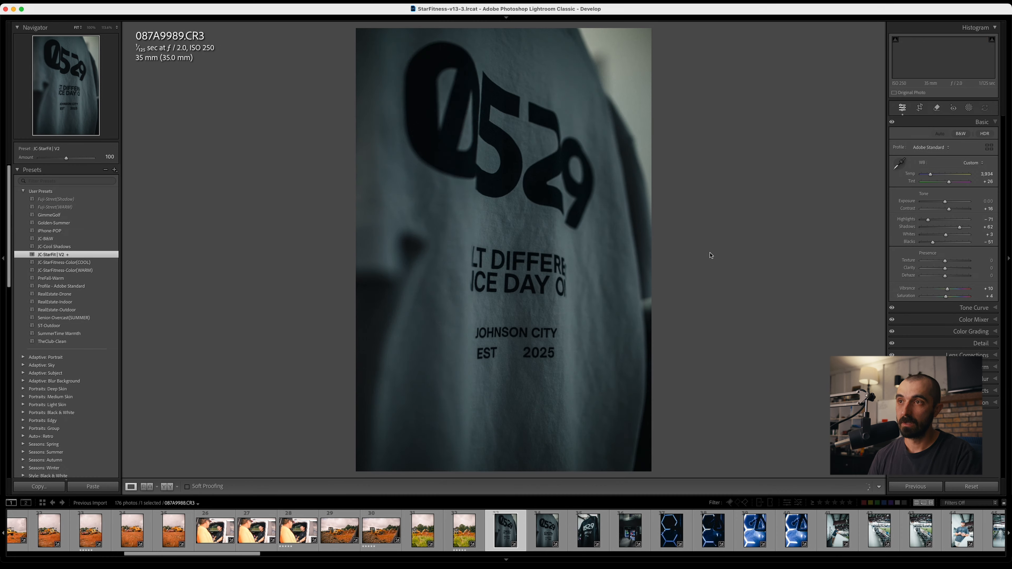
pyautogui.press('Right')
pyautogui.press('Right')
pyautogui.press('Left')
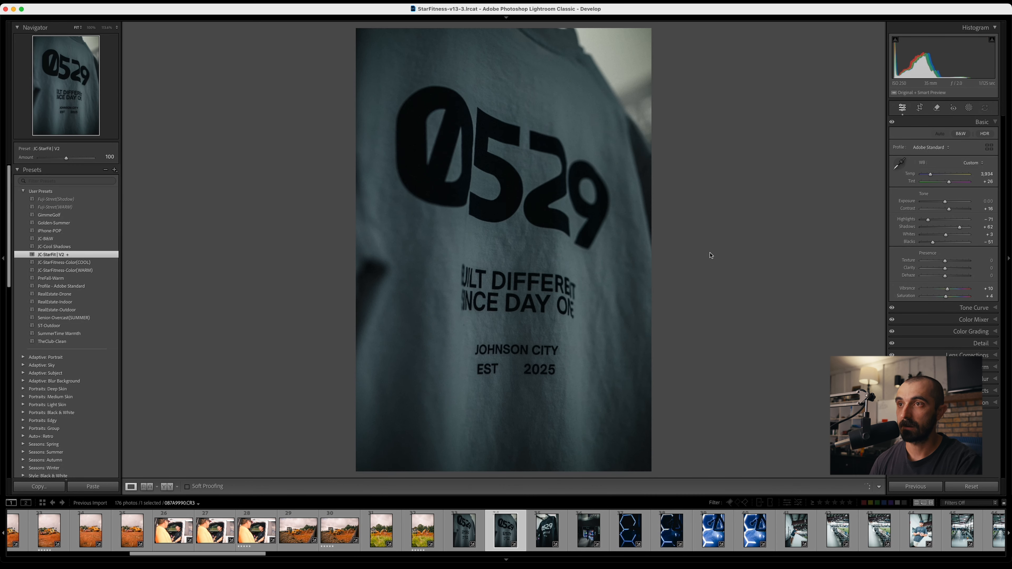
pyautogui.press('5')
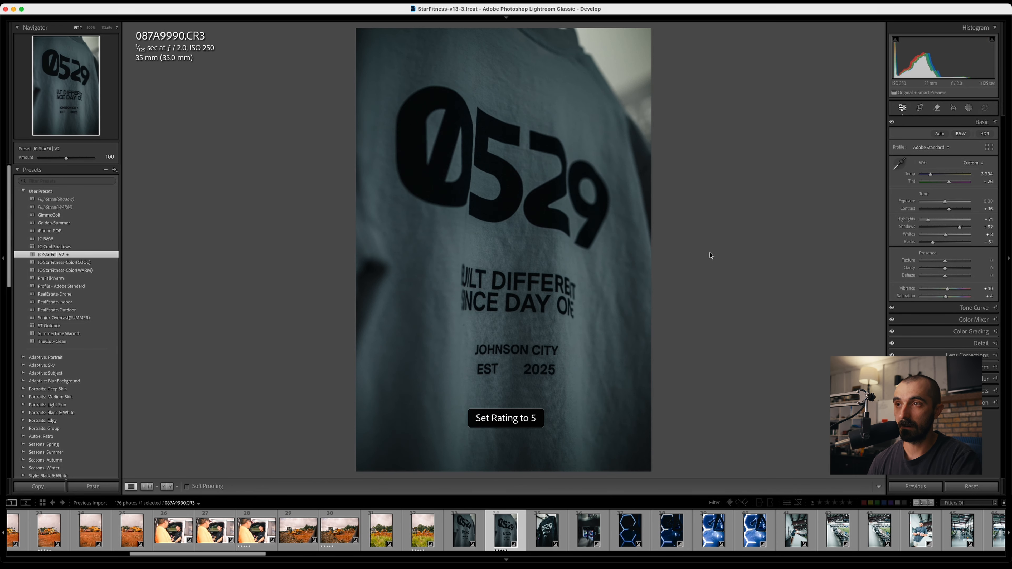
# Review the hanging shirt, drinks fridge and massage gun shots, and rate 087A9996.CR3 five stars
pyautogui.press('Right')
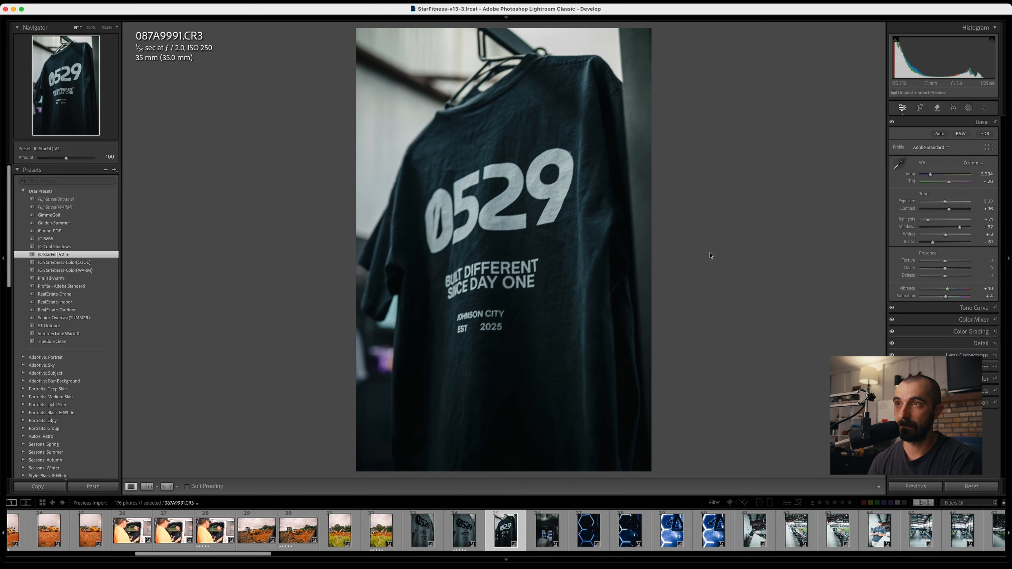
pyautogui.press('Right')
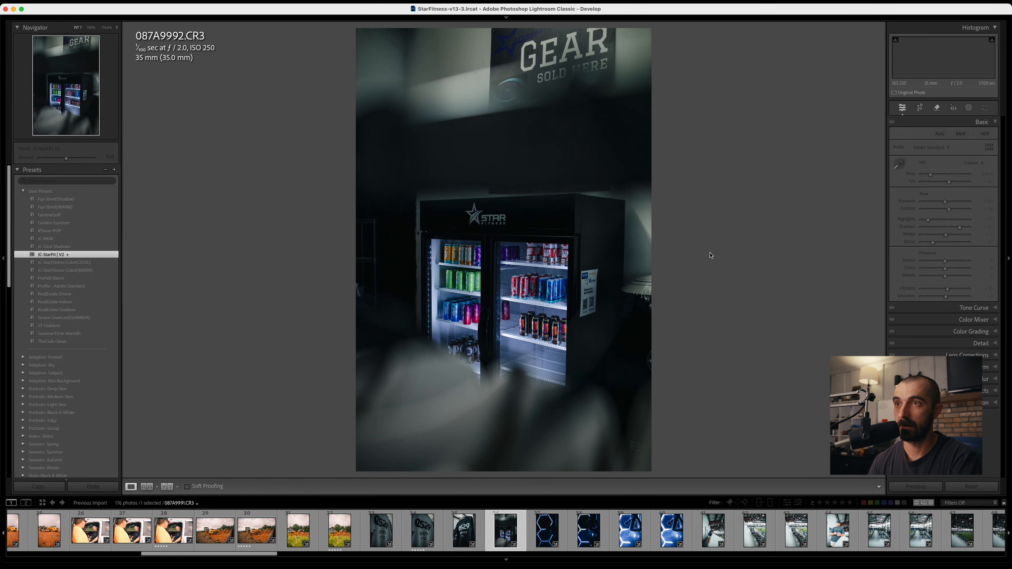
pyautogui.press('Left')
pyautogui.press('Right')
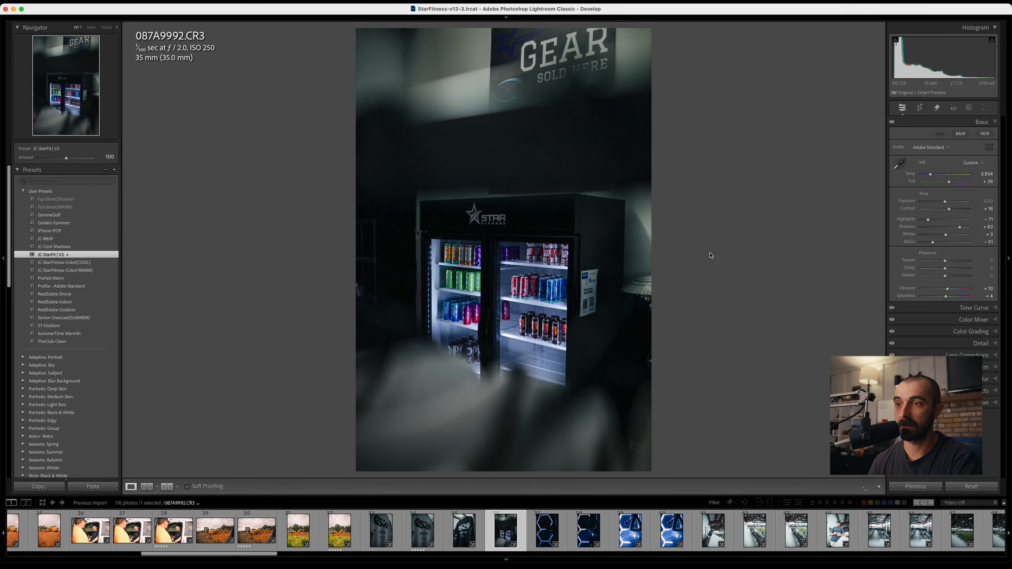
pyautogui.press('Right')
pyautogui.press('Left')
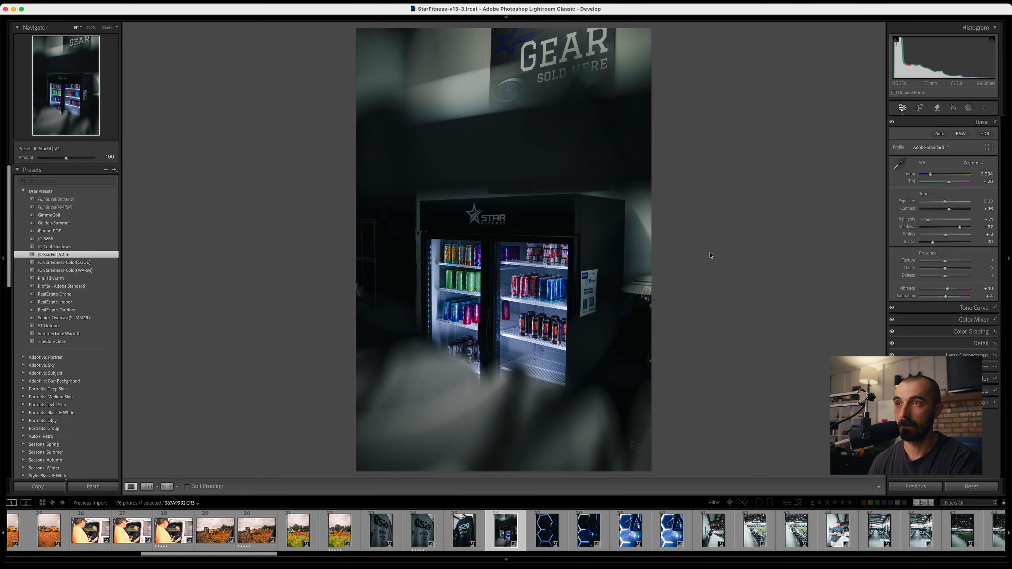
pyautogui.press('Right')
pyautogui.press('Right')
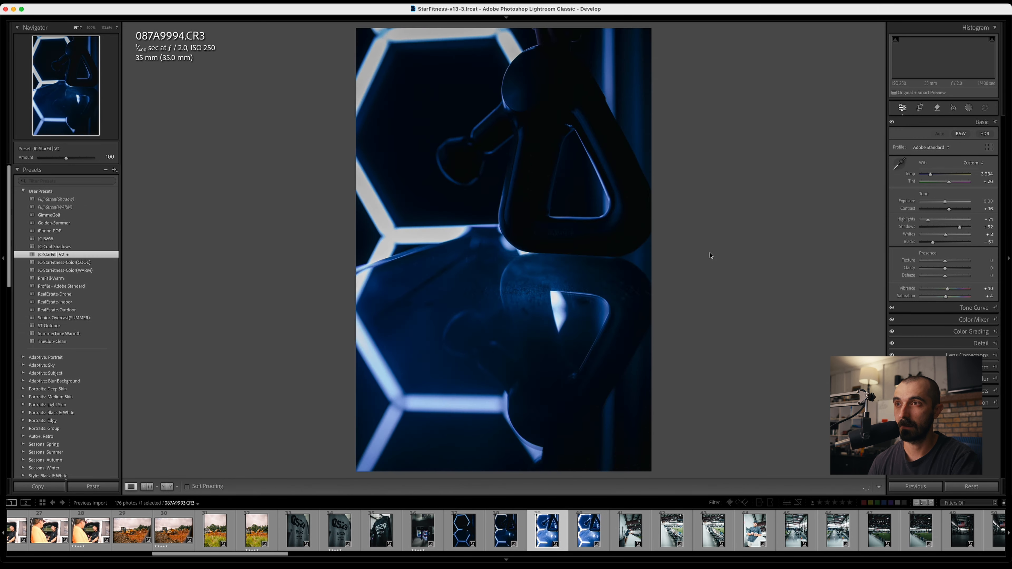
pyautogui.press('Right')
pyautogui.press('Right')
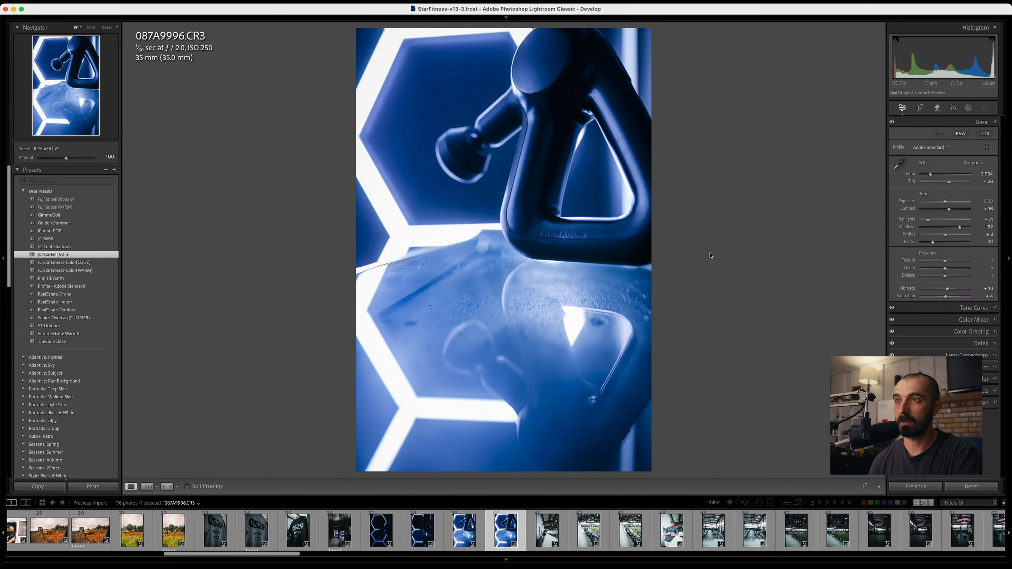
pyautogui.press('5')
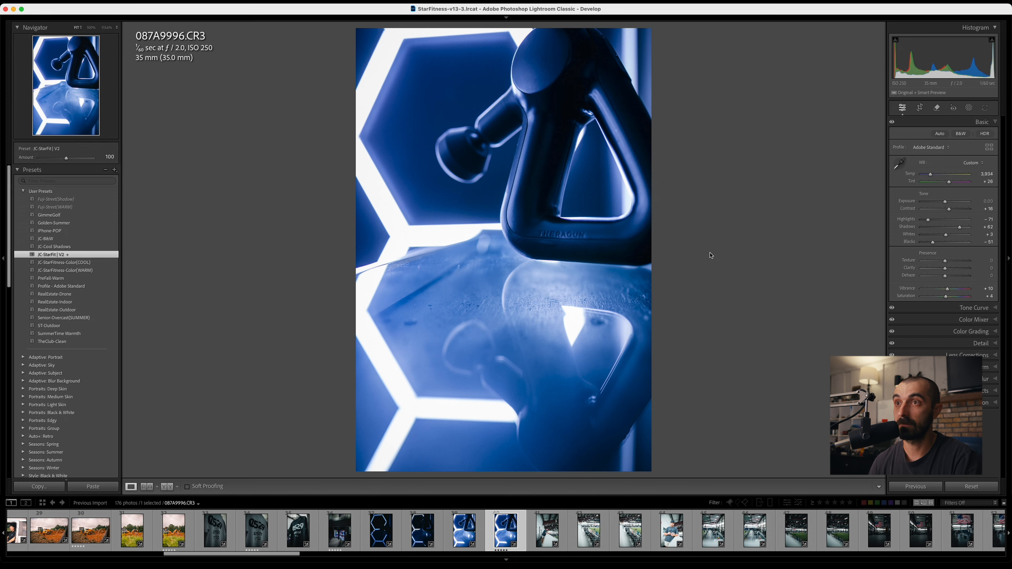
# Rate the shot of the man leaning on the wall, 087A9997.CR3, and the treadmill row shot 087A9999.CR3 five stars each
pyautogui.press('Right')
pyautogui.press('Right')
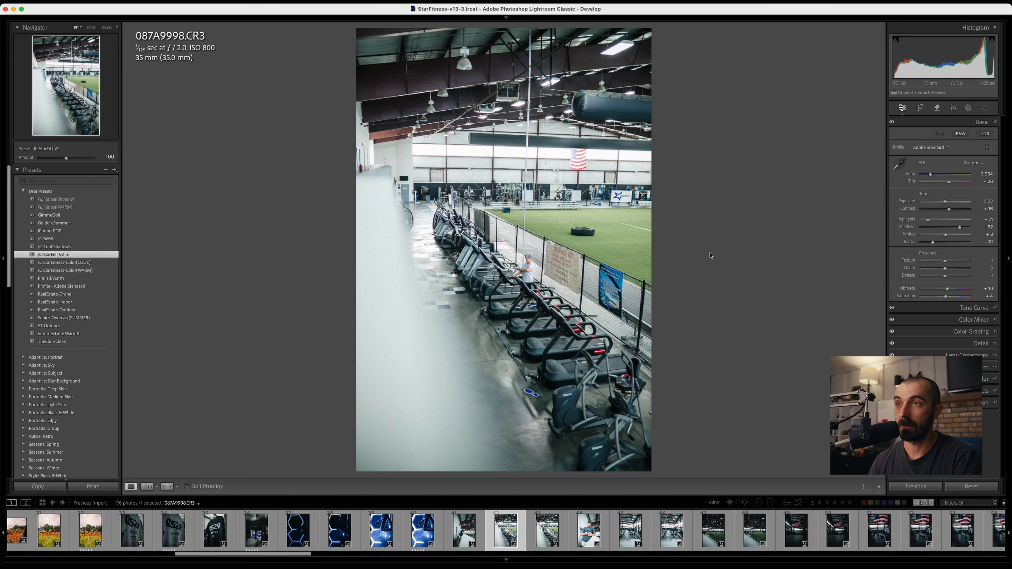
pyautogui.press('Left')
pyautogui.press('5')
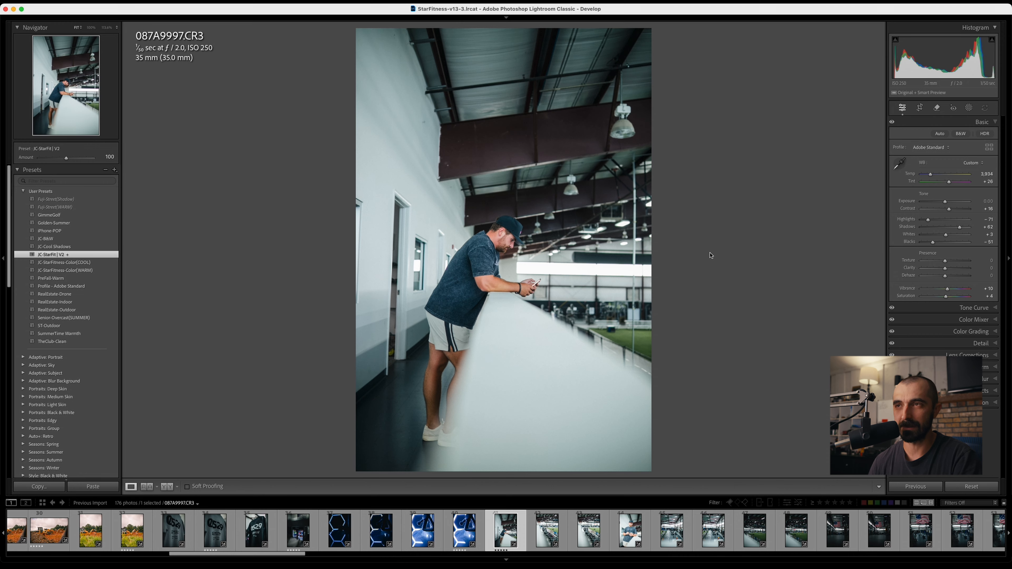
pyautogui.press('Right')
pyautogui.press('Right')
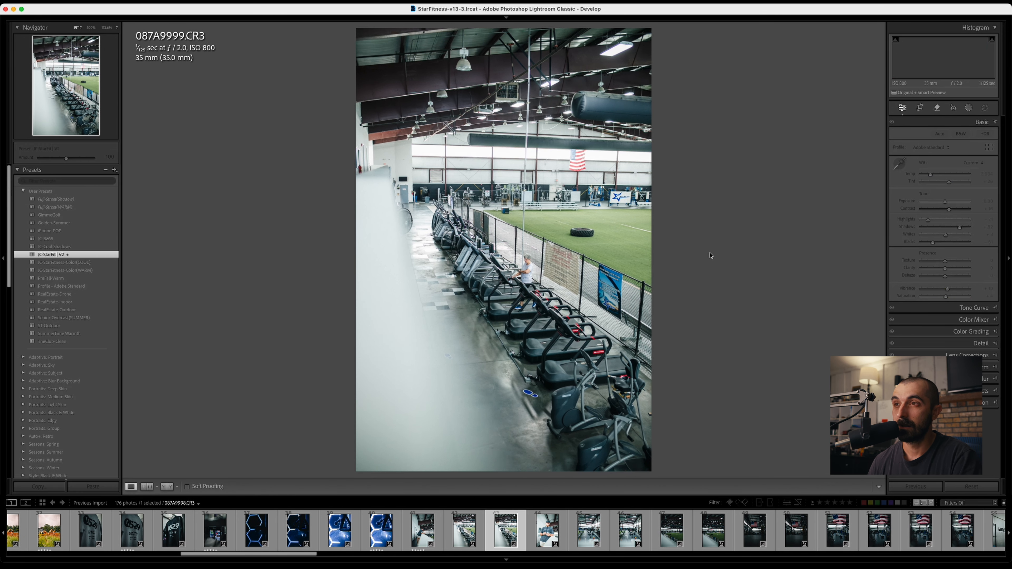
pyautogui.press('5')
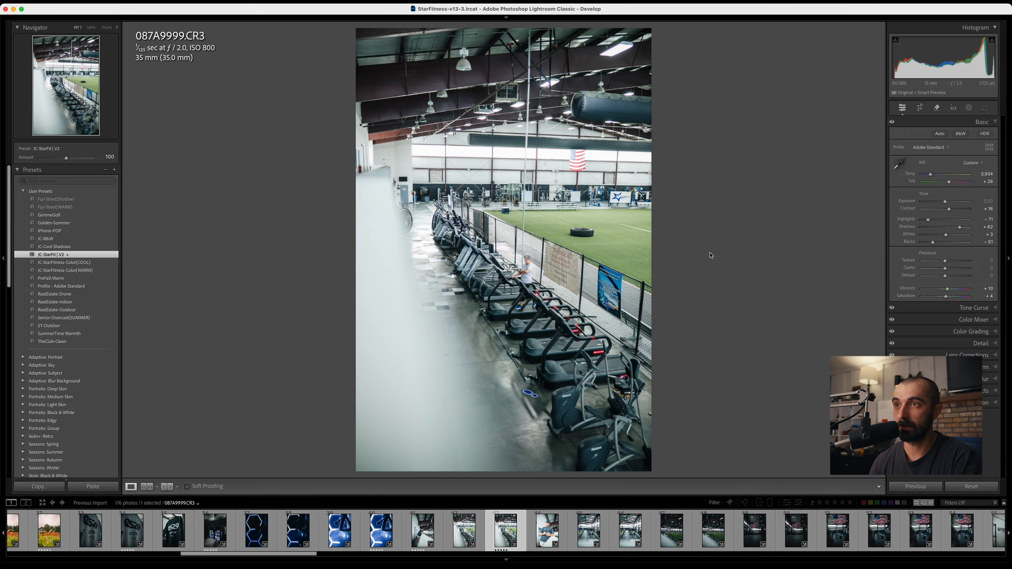
# Review the following gym interior shots and rate the second dark vertical shot of the indoor turf field five stars
pyautogui.press('Right')
pyautogui.press('Right')
pyautogui.press('Right')
pyautogui.press('Right')
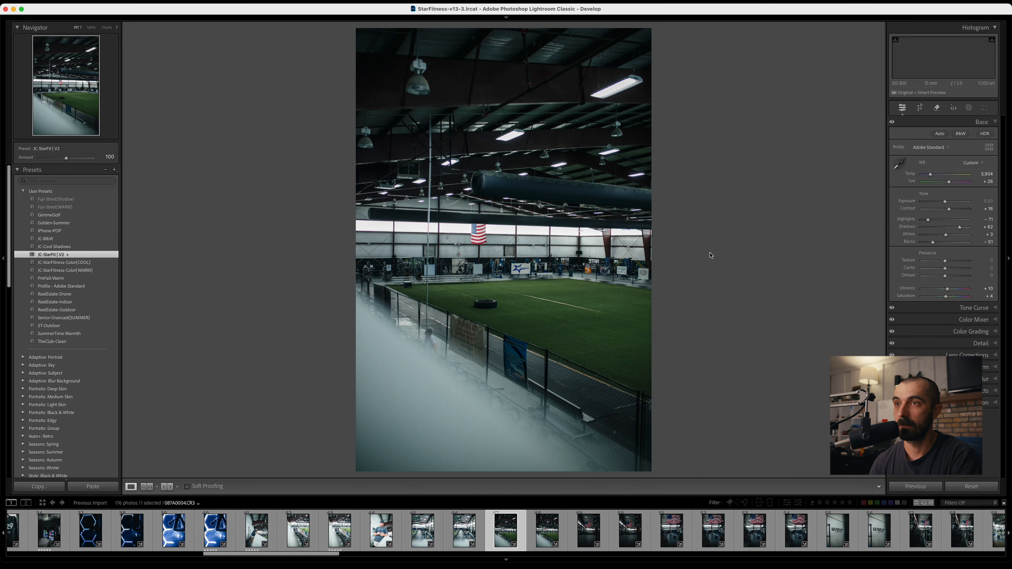
pyautogui.press('Right')
pyautogui.press('Right')
pyautogui.press('Right')
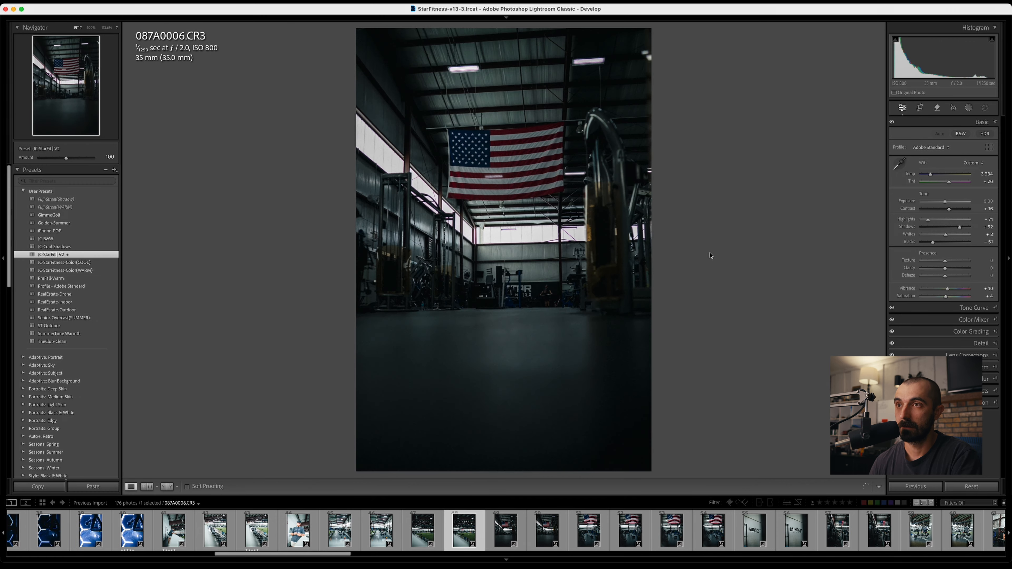
pyautogui.press('Left')
pyautogui.press('5')
# Review the dark gym shots with the American flag and rate the close flag shot 087A0011.CR3 five stars
pyautogui.press('Right')
pyautogui.press('Right')
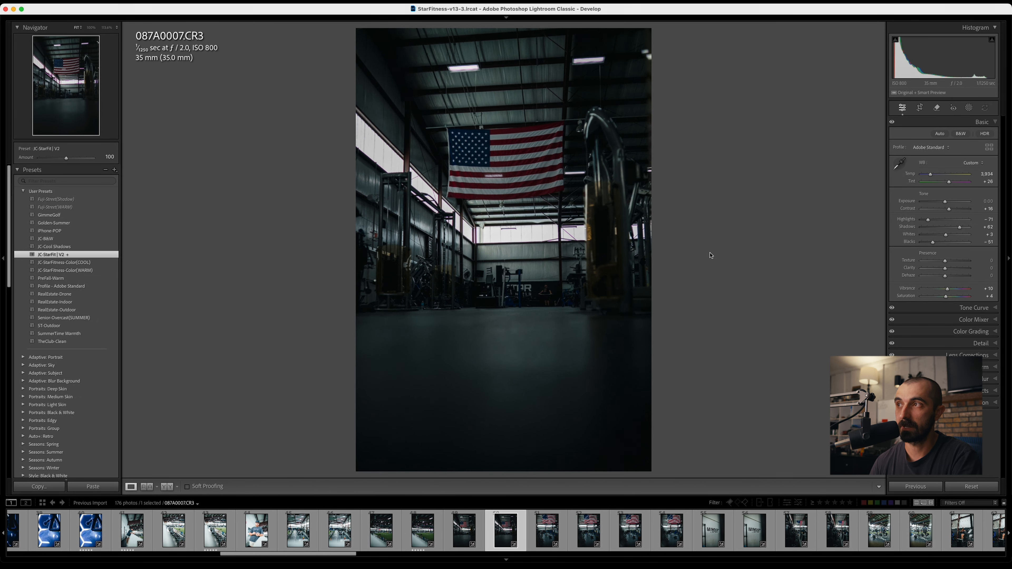
pyautogui.press('Right')
pyautogui.press('Right')
pyautogui.press('Right')
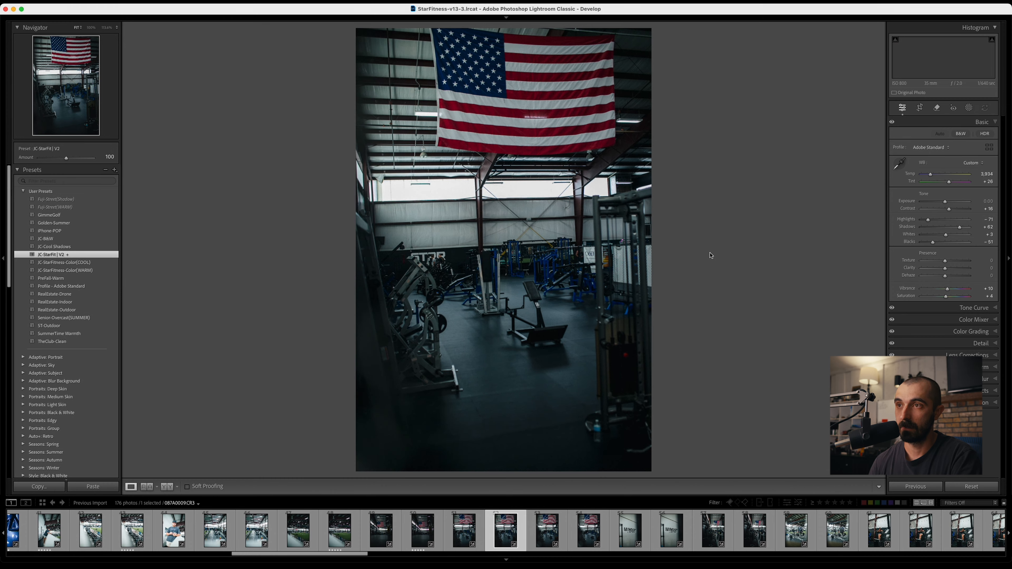
pyautogui.press('Right')
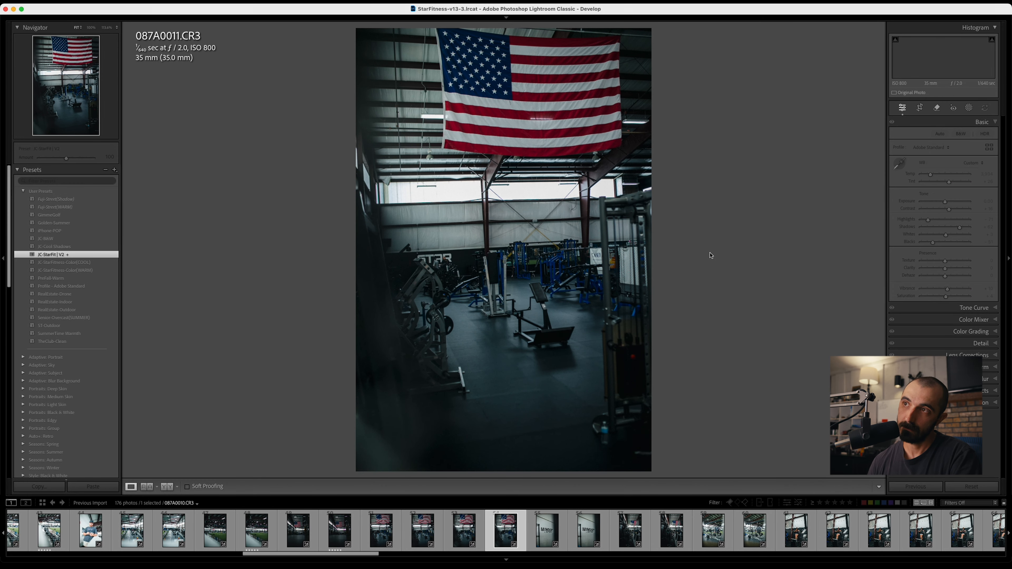
pyautogui.press('5')
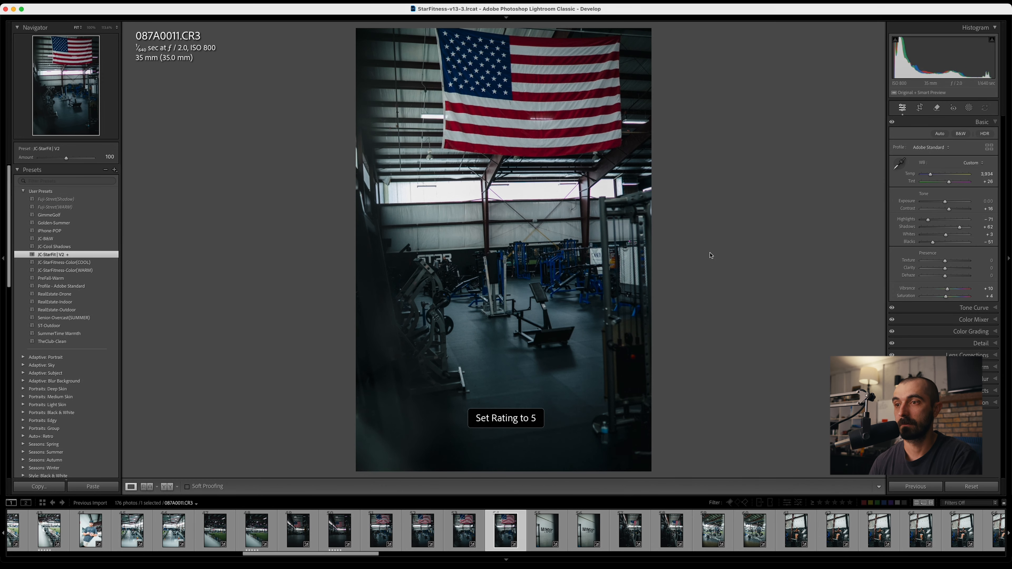
# Rate the "Mindset is everything" wall shot 087A0013.CR3 and the flag shot with the bending man, 087A0015.CR3, five stars each
pyautogui.press('Right')
pyautogui.press('5')
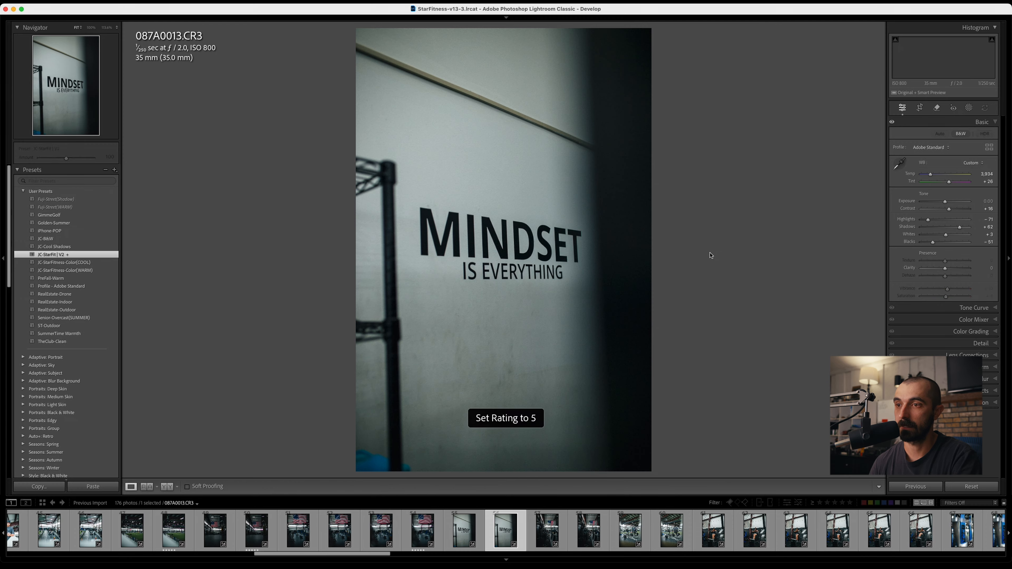
pyautogui.press('Right')
pyautogui.press('Right')
pyautogui.press('Right')
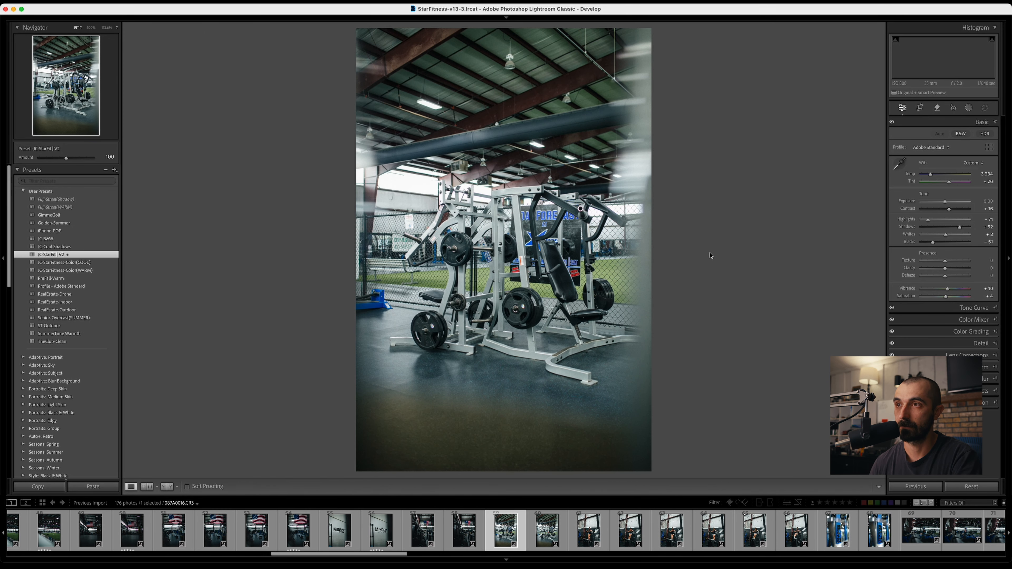
pyautogui.press('Left')
pyautogui.press('5')
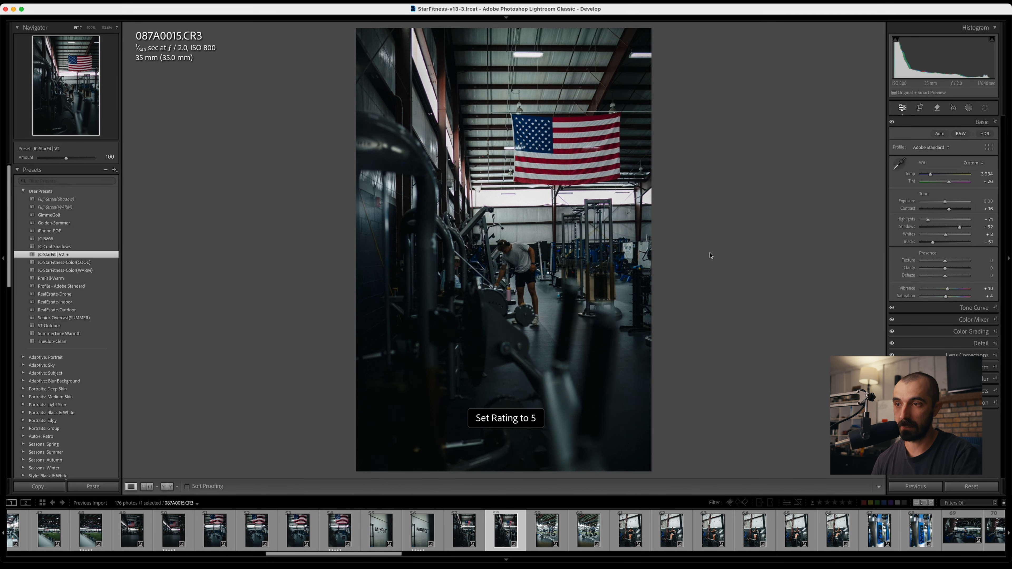
# Compare the two plate-loaded machine shots and rate 087A0017.CR3 five stars
pyautogui.press('Right')
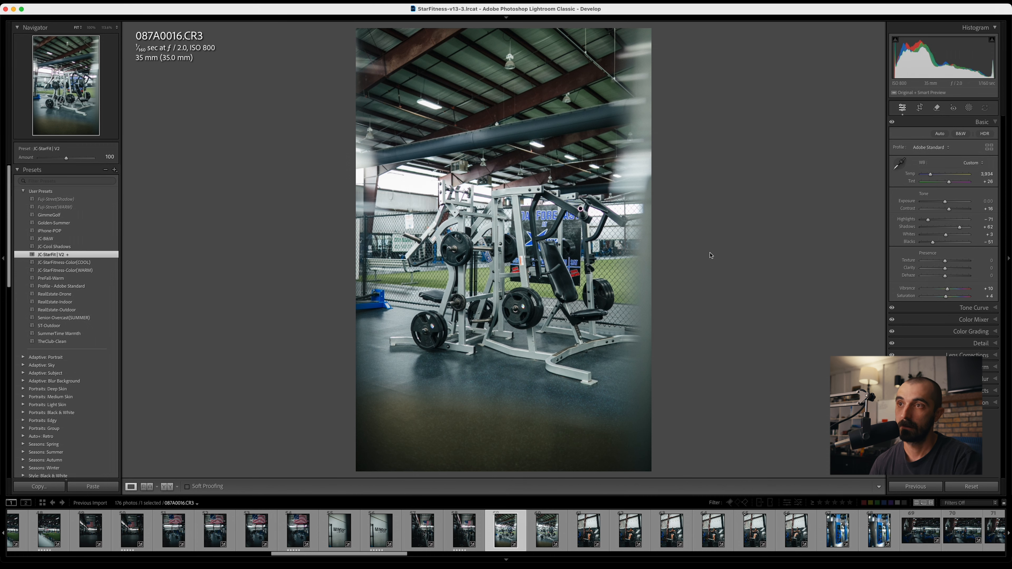
pyautogui.press('Right')
pyautogui.press('5')
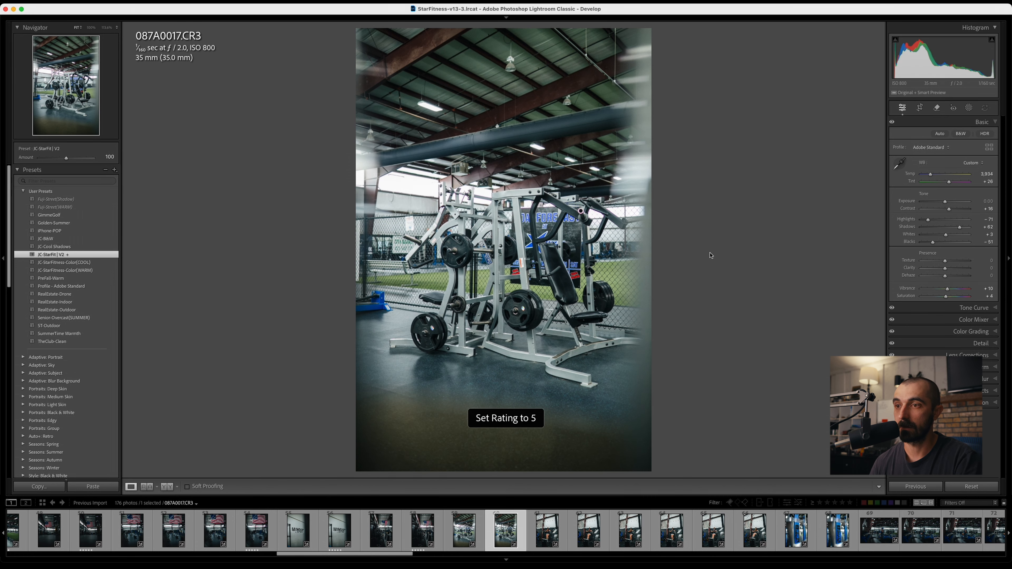
# Compare the shots of the woman doing leg raises and rate 087A0022.CR3 five stars
pyautogui.press('Right')
pyautogui.press('Right')
pyautogui.press('Right')
pyautogui.press('Right')
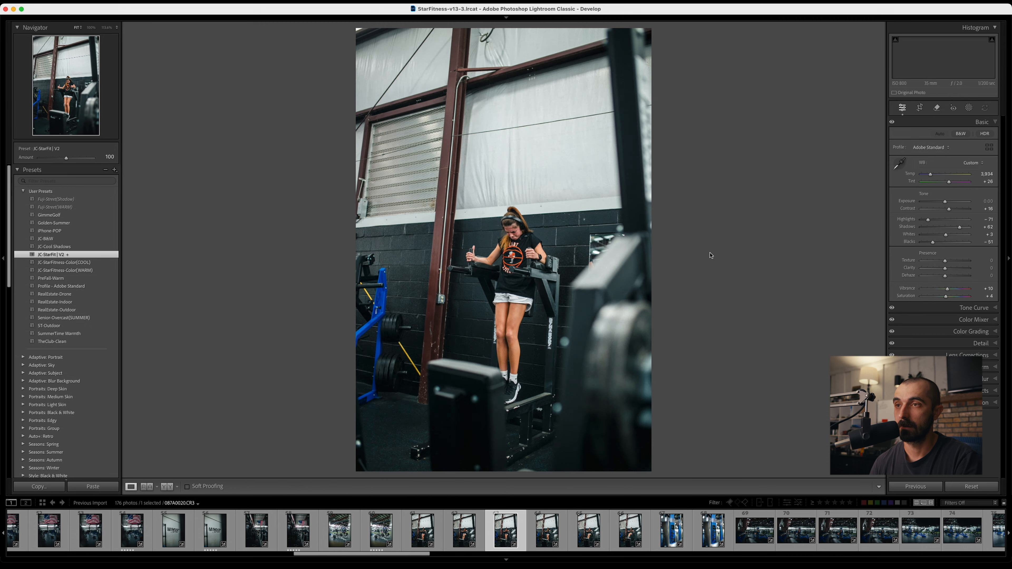
pyautogui.press('Right')
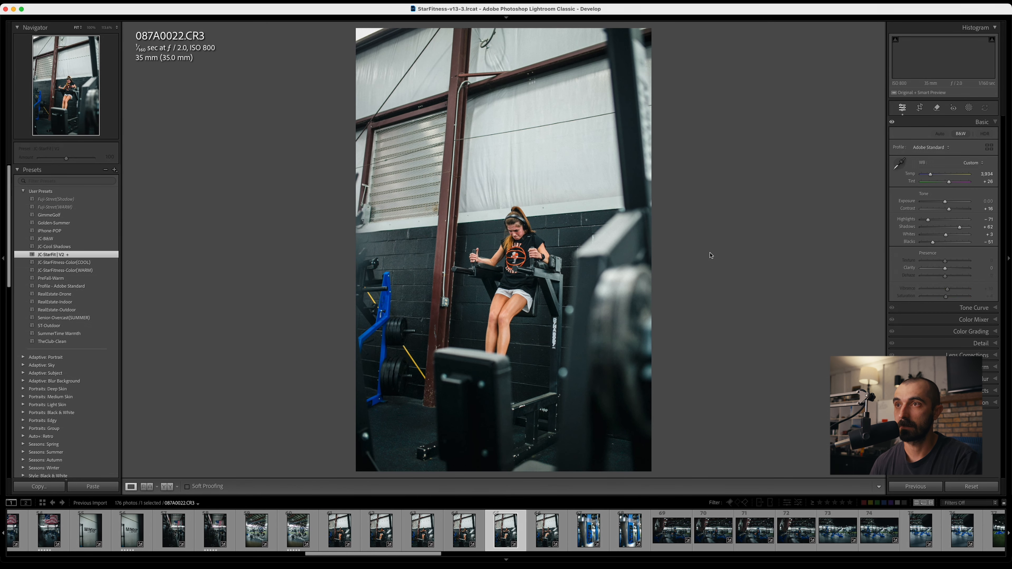
pyautogui.press('Left')
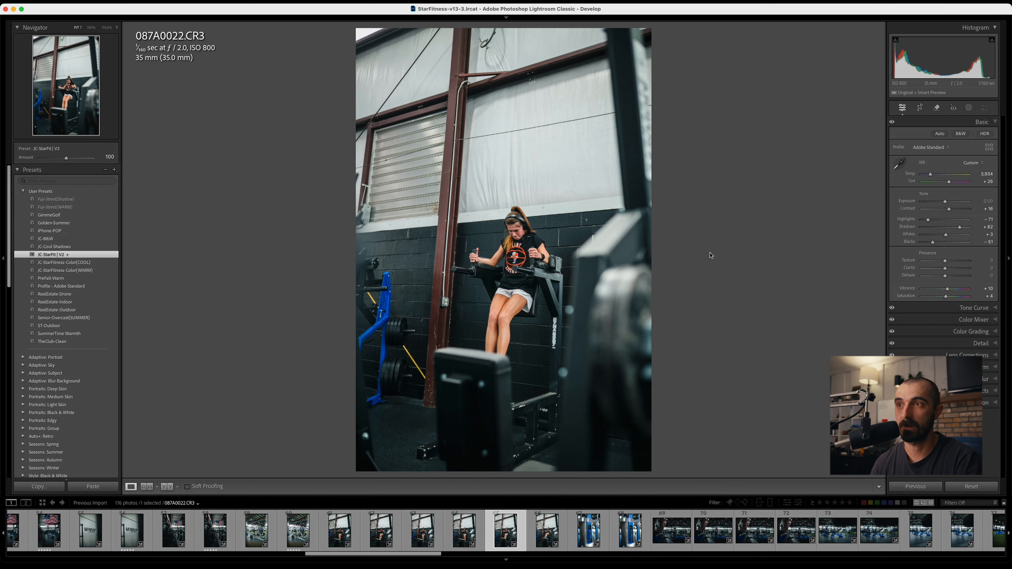
pyautogui.press('Right')
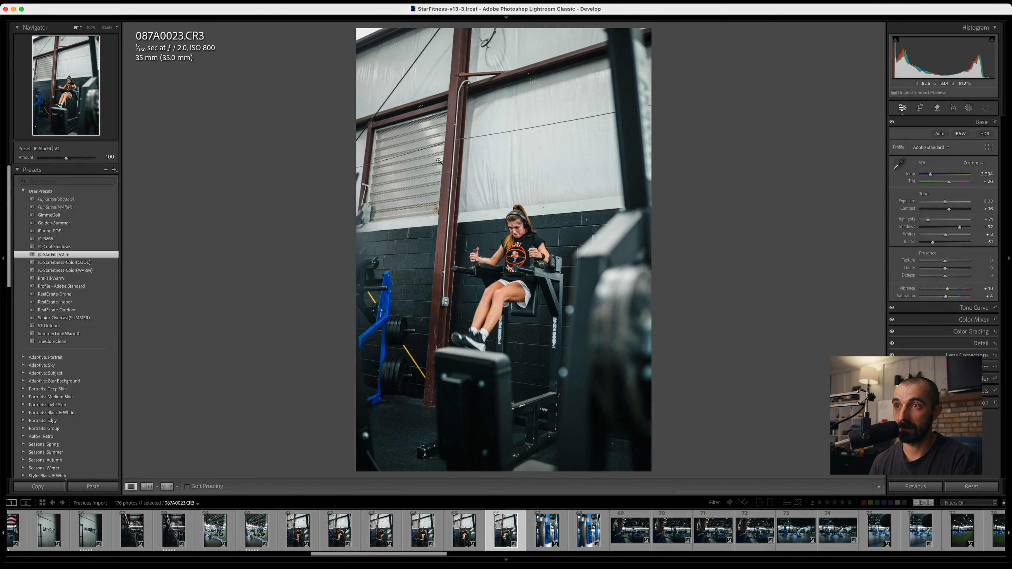
pyautogui.press('Left')
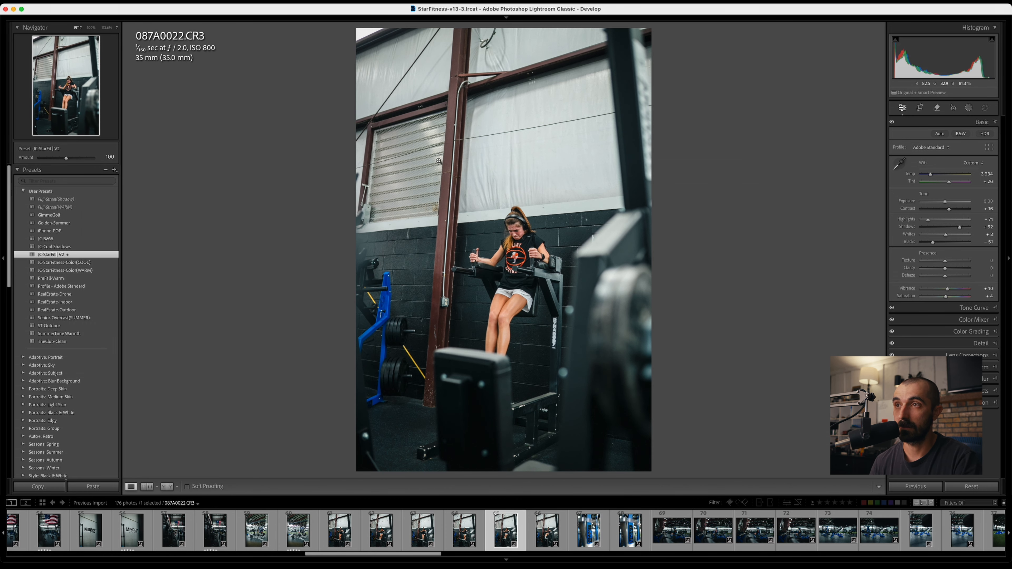
pyautogui.press('5')
# Rate the blue Arsenal Strength plate shot 087A0025.CR3 and the wide shot of the man's overhead exercise, 087A0026.CR3, five stars each
pyautogui.press('Right')
pyautogui.press('Right')
pyautogui.press('Right')
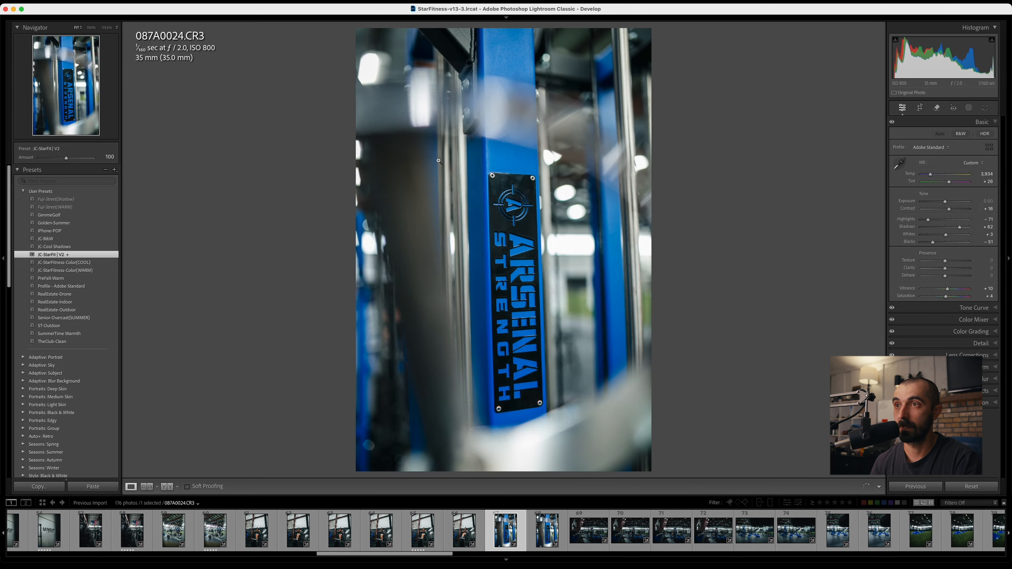
pyautogui.press('5')
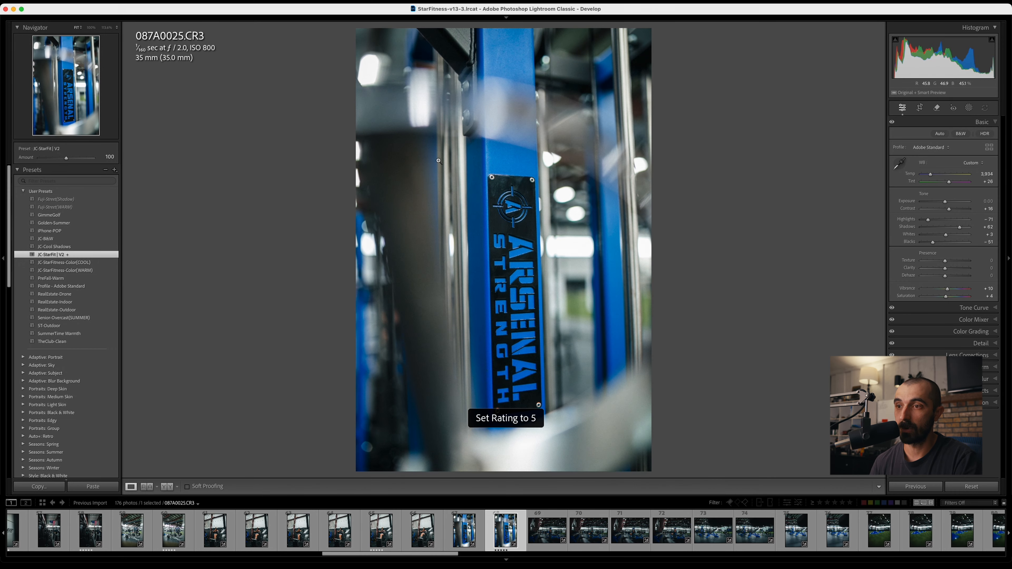
pyautogui.press('Right')
pyautogui.press('Right')
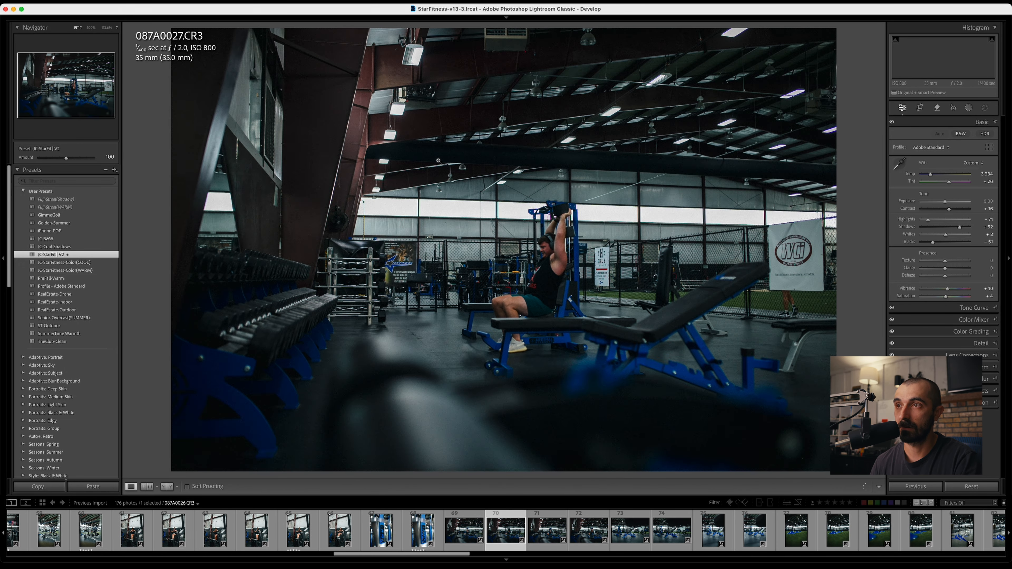
pyautogui.press('Left')
pyautogui.press('5')
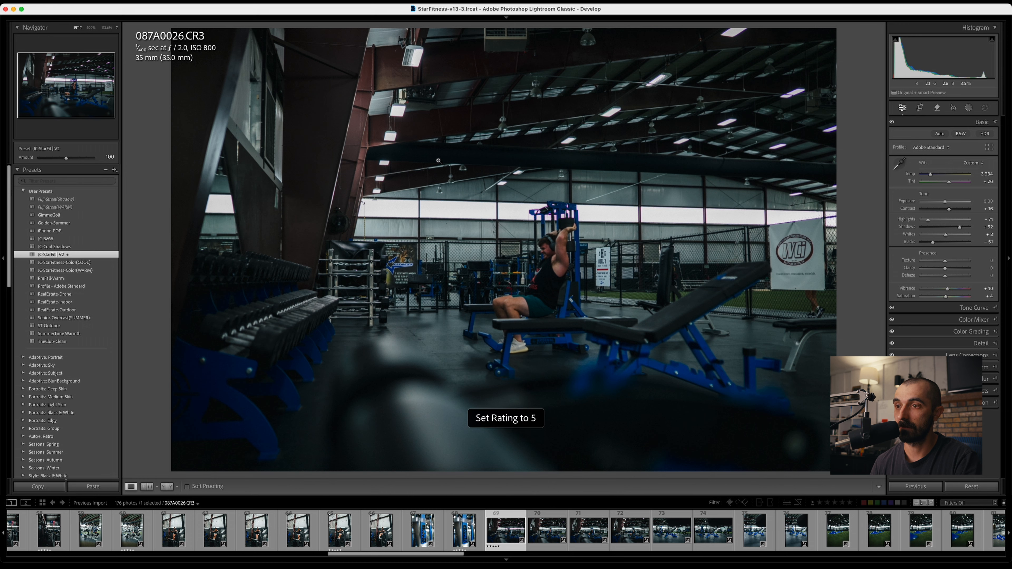
# Review the remaining overhead exercise shots and the blue bench shots, and rate the second vertical bench shot five stars
pyautogui.press('Right')
pyautogui.press('Right')
pyautogui.press('Right')
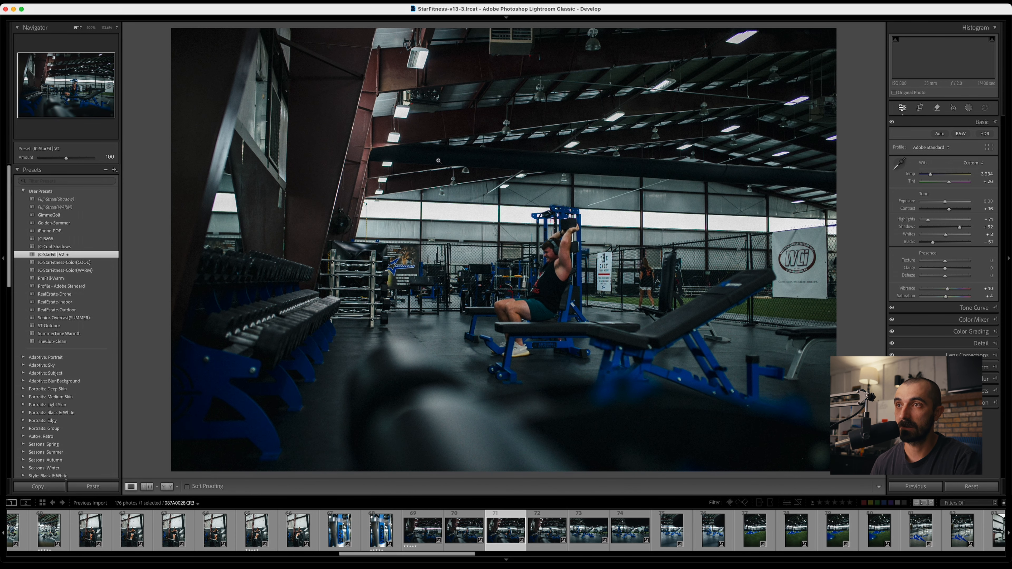
pyautogui.press('Right')
pyautogui.press('Right')
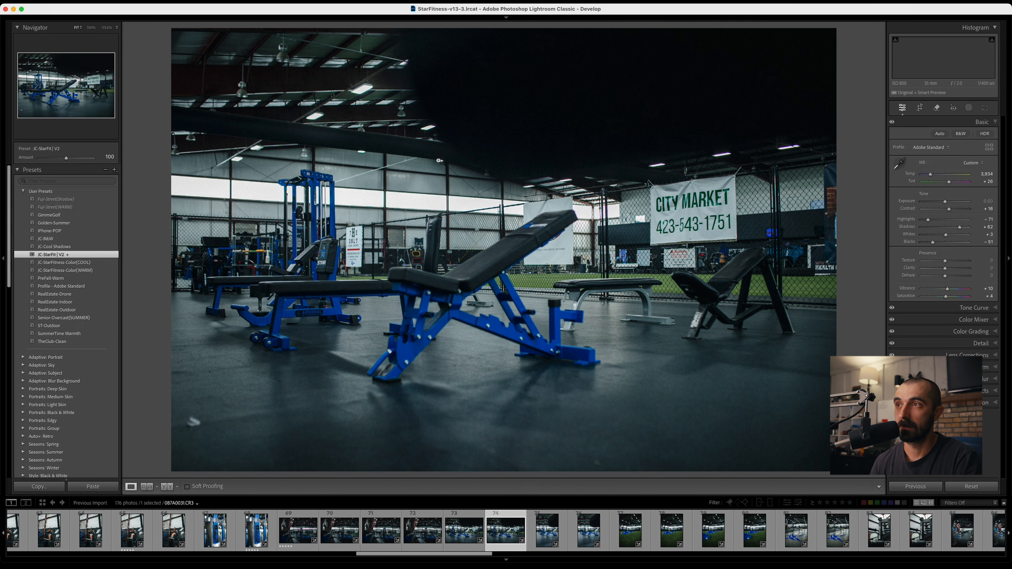
pyautogui.press('Right')
pyautogui.press('Right')
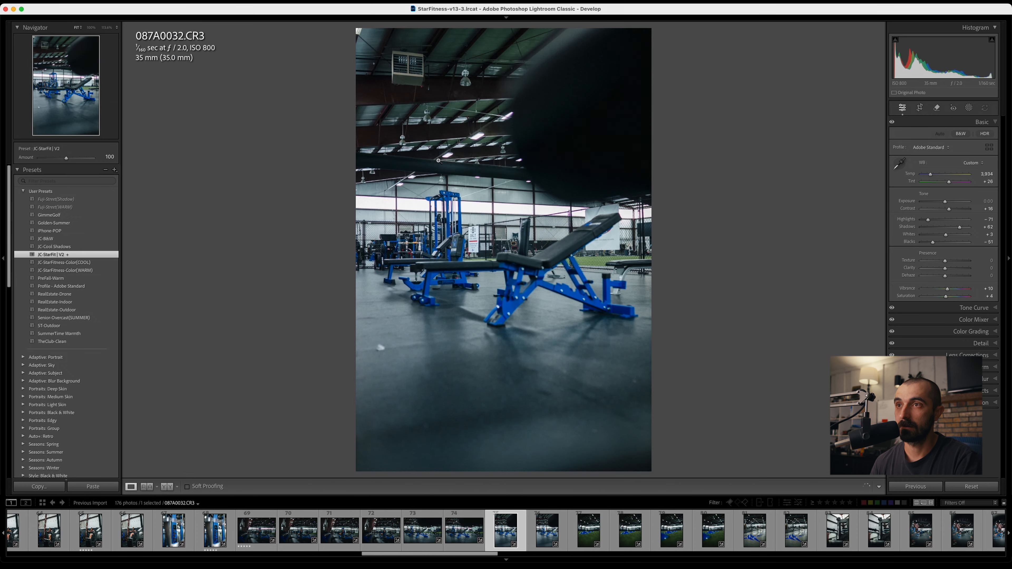
pyautogui.press('Right')
pyautogui.press('Right')
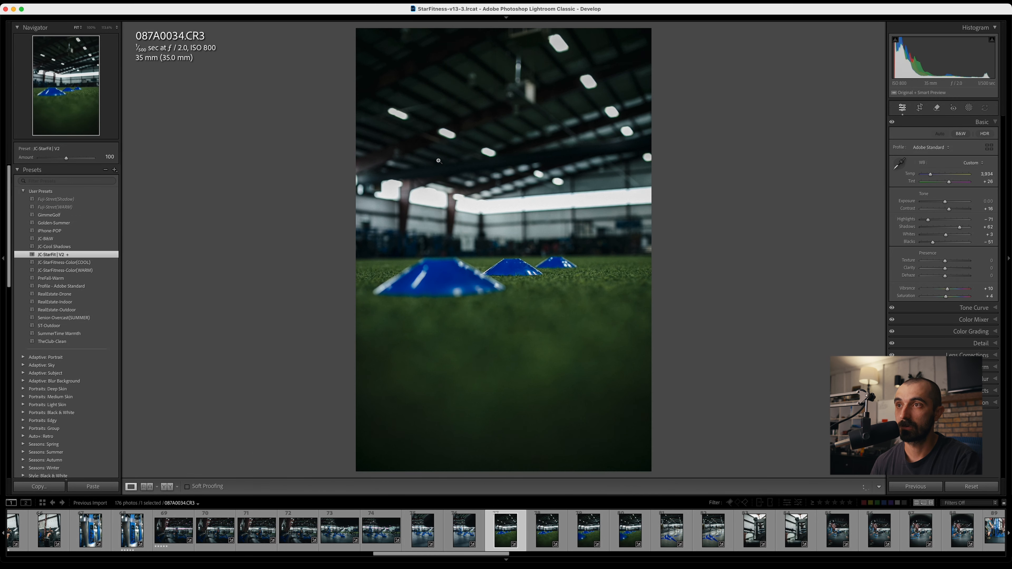
pyautogui.press('Left')
# Compare the shots of the blue cones on the turf and rate the last one of the series five stars
pyautogui.press('Right')
pyautogui.press('Right')
pyautogui.press('Right')
pyautogui.press('Right')
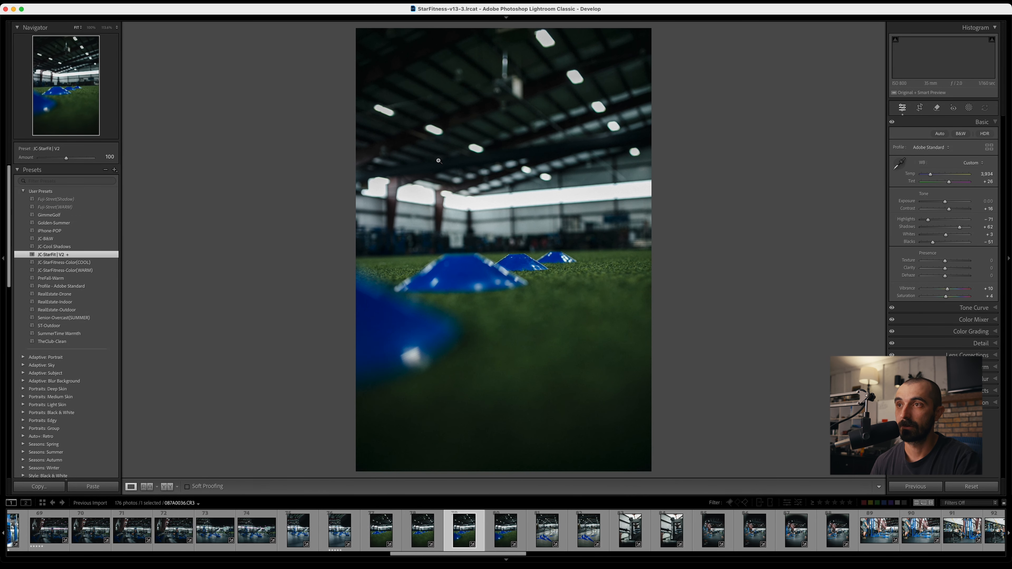
pyautogui.press('5')
# Rate the Star Fitness floor logo shot 087A0039.CR3 and the second black Arsenal Strength rack shot five stars each
pyautogui.press('Right')
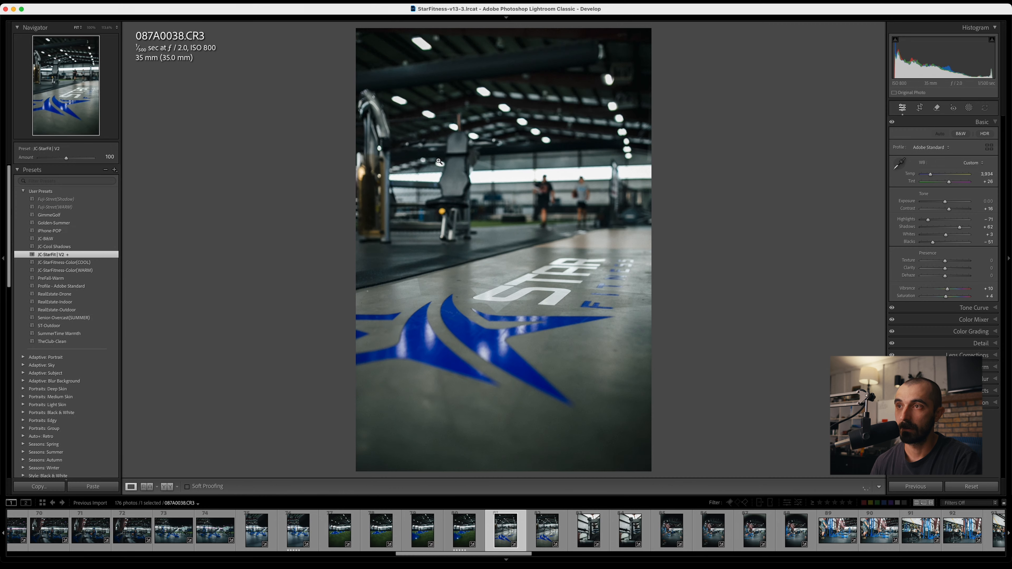
pyautogui.press('Right')
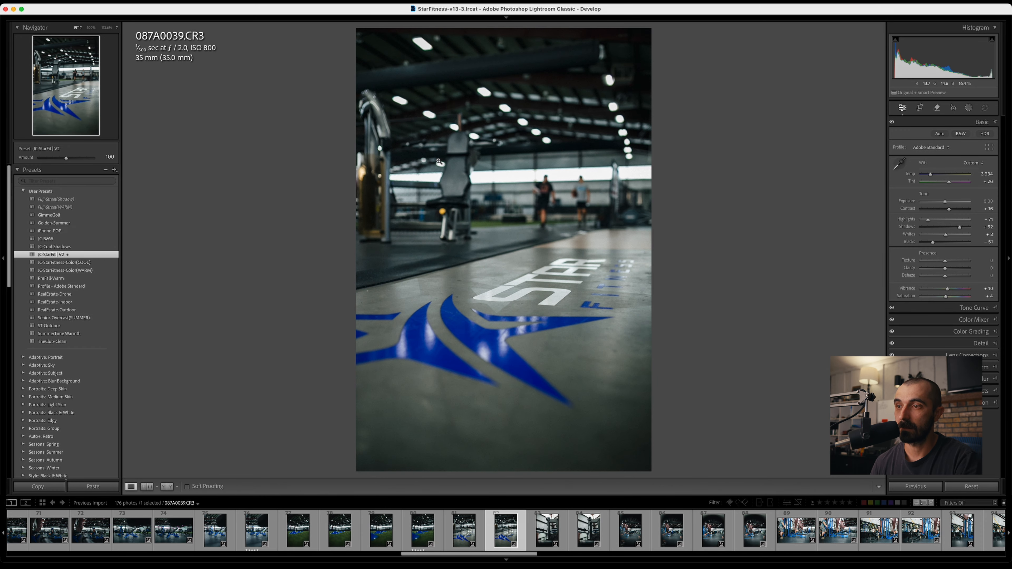
pyautogui.press('5')
pyautogui.press('Right')
pyautogui.press('Right')
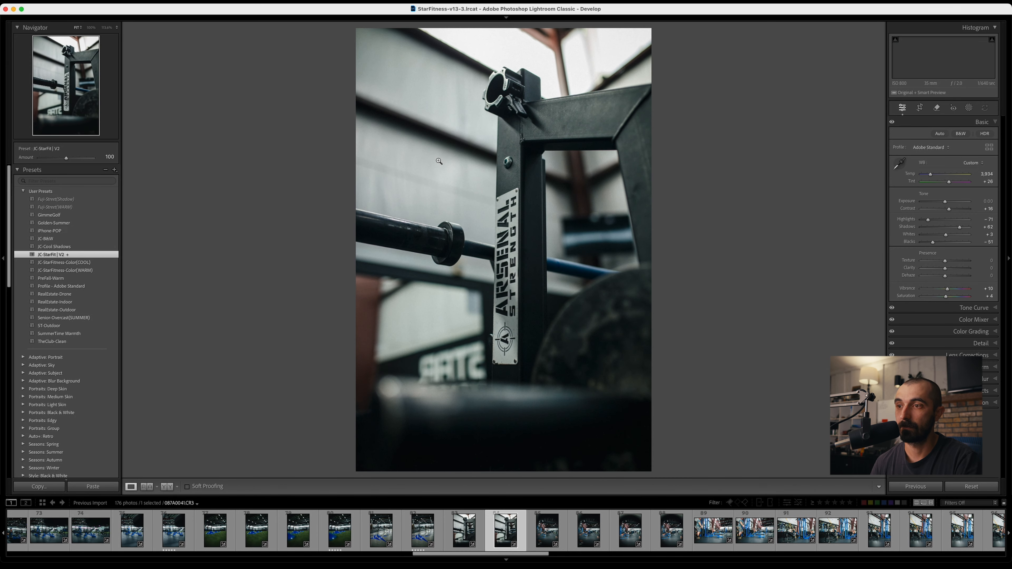
pyautogui.press('5')
# Compare the dark framed shots of the gym floor and rate 087A0043.CR3 and 087A0044.CR3 five stars each
pyautogui.press('Right')
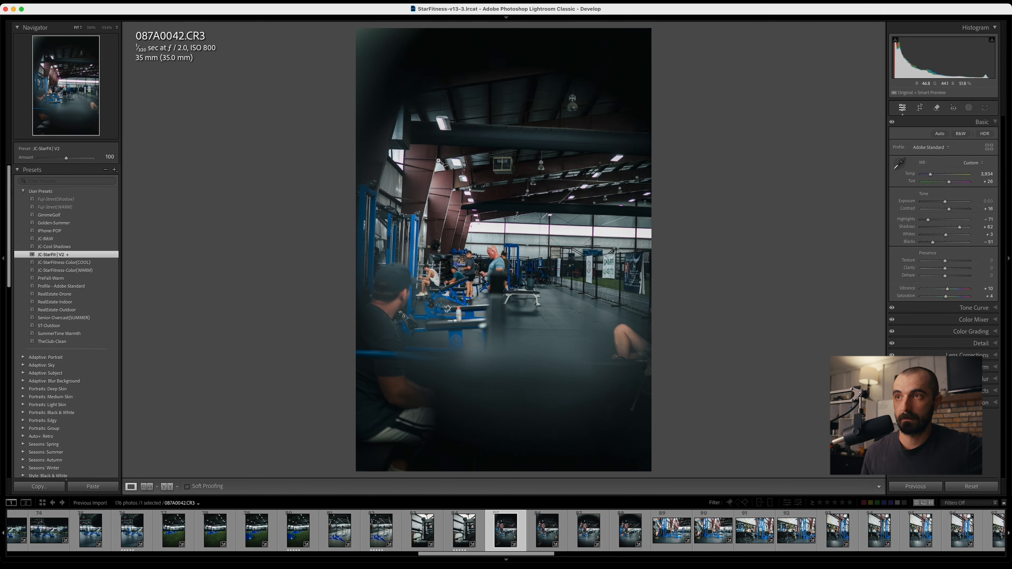
pyautogui.press('Right')
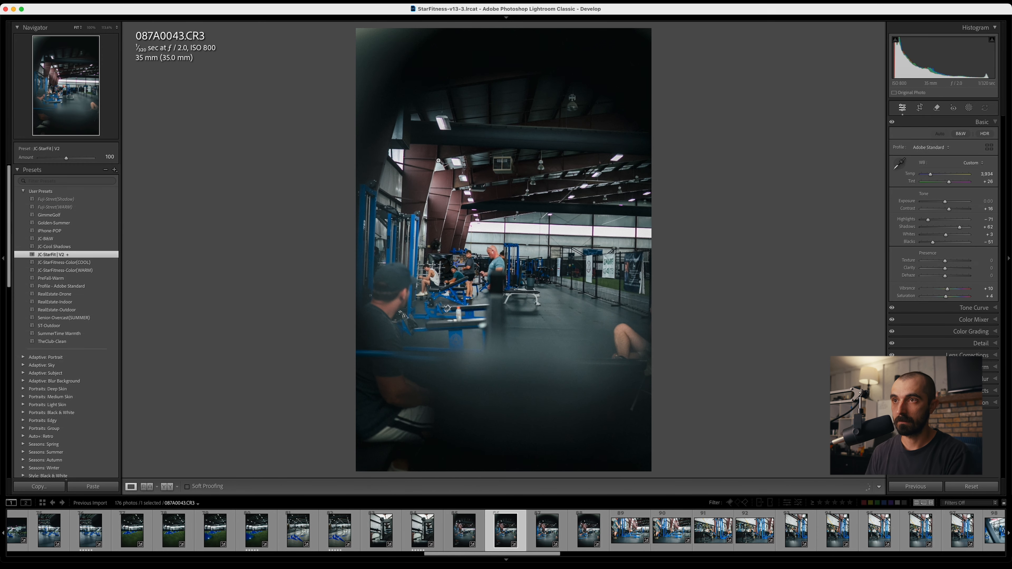
pyautogui.press('5')
pyautogui.press('Right')
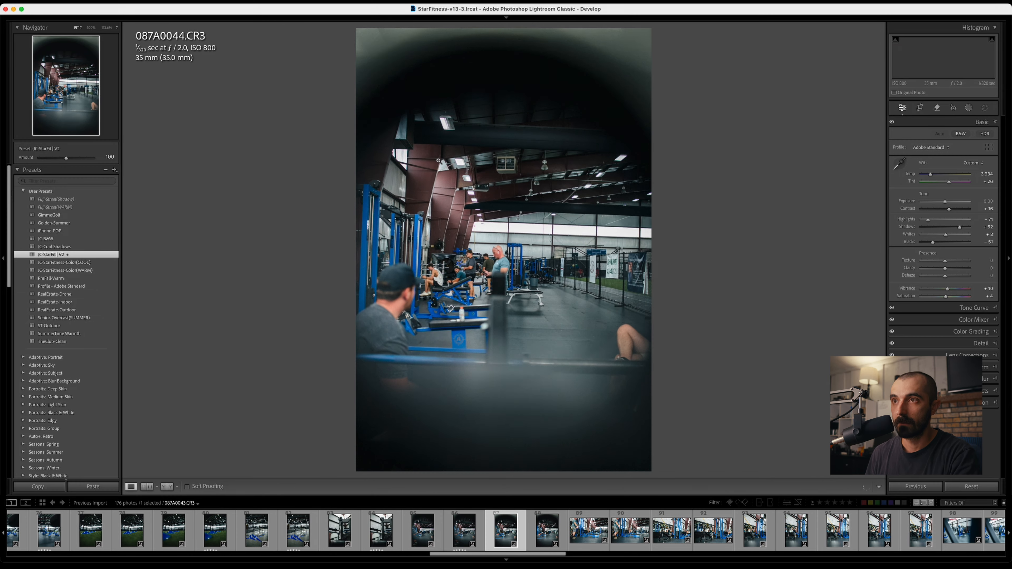
pyautogui.press('5')
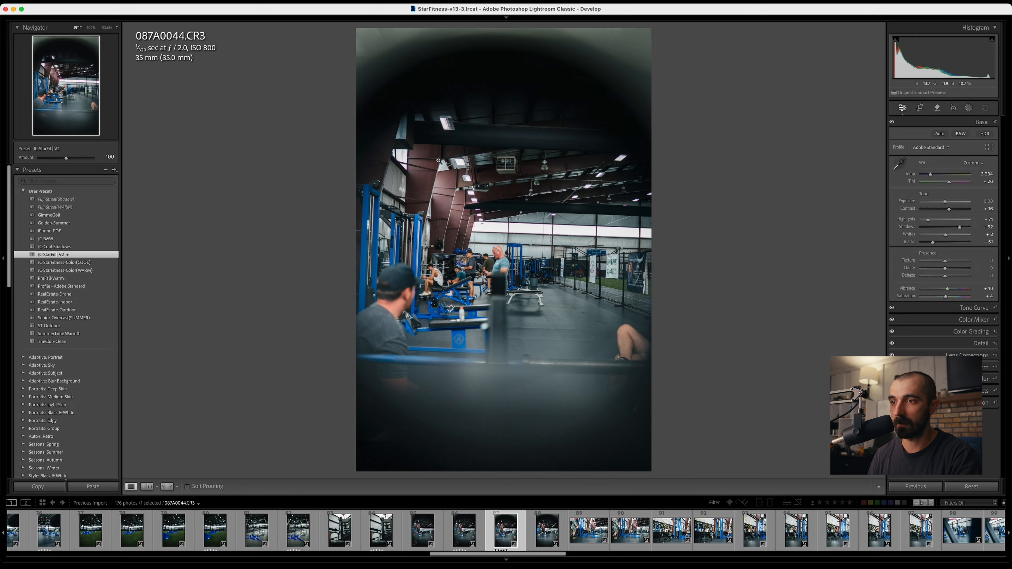
# Review the wide shots around the blue cable machines and rate the first horizontal lat pulldown shot five stars
pyautogui.press('Right')
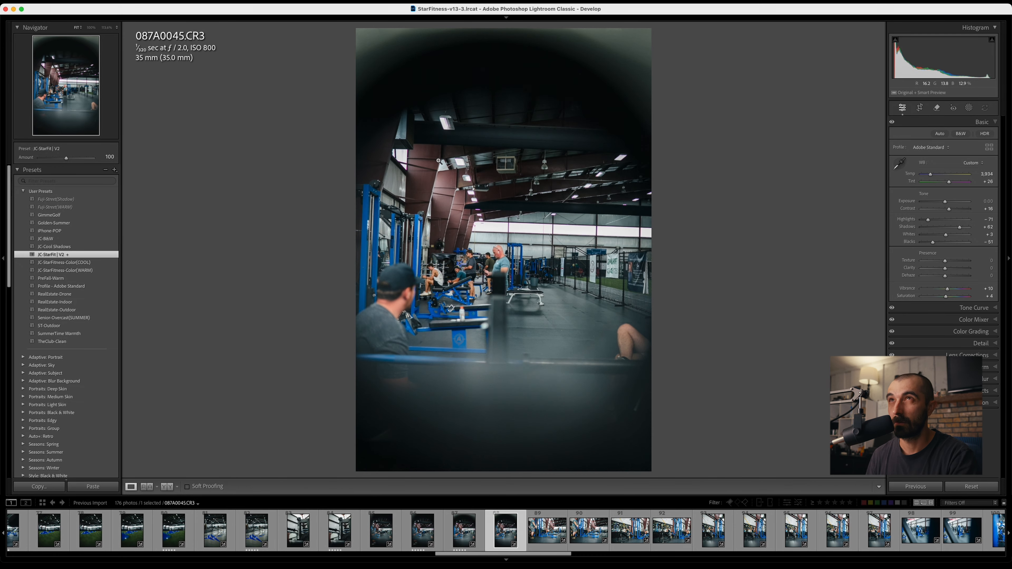
pyautogui.press('Right')
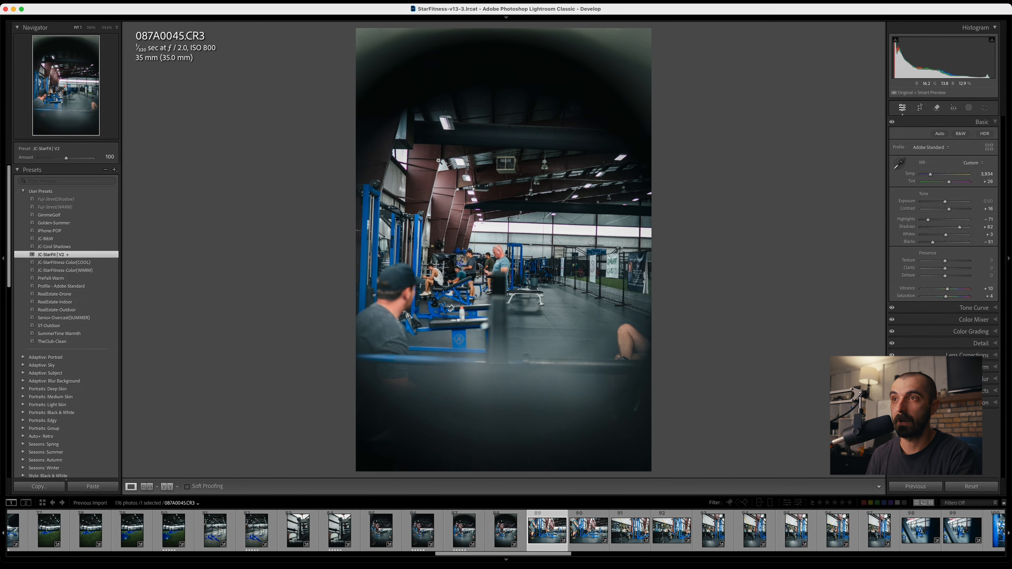
pyautogui.press('Right')
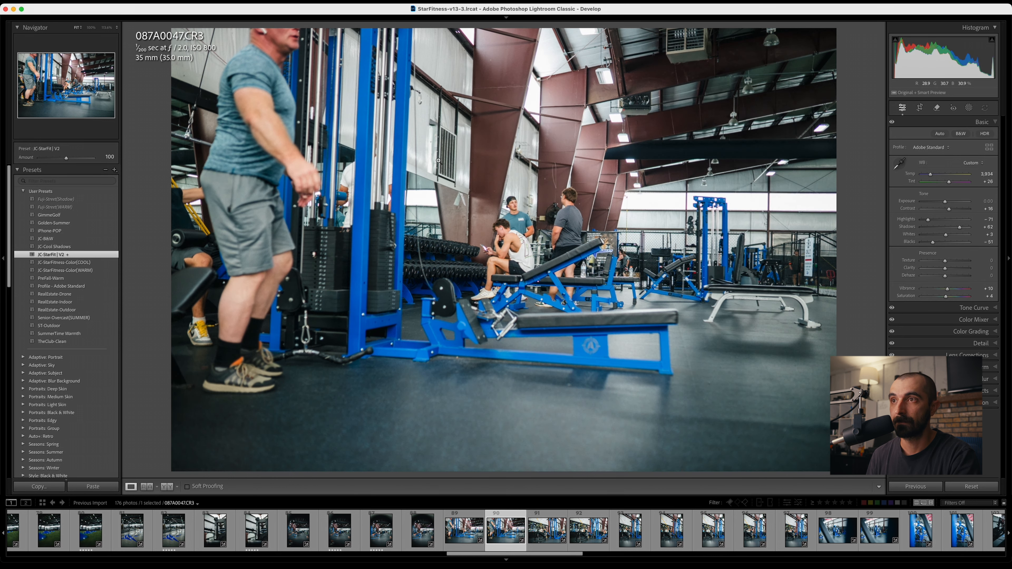
pyautogui.press('Right')
pyautogui.press('Right')
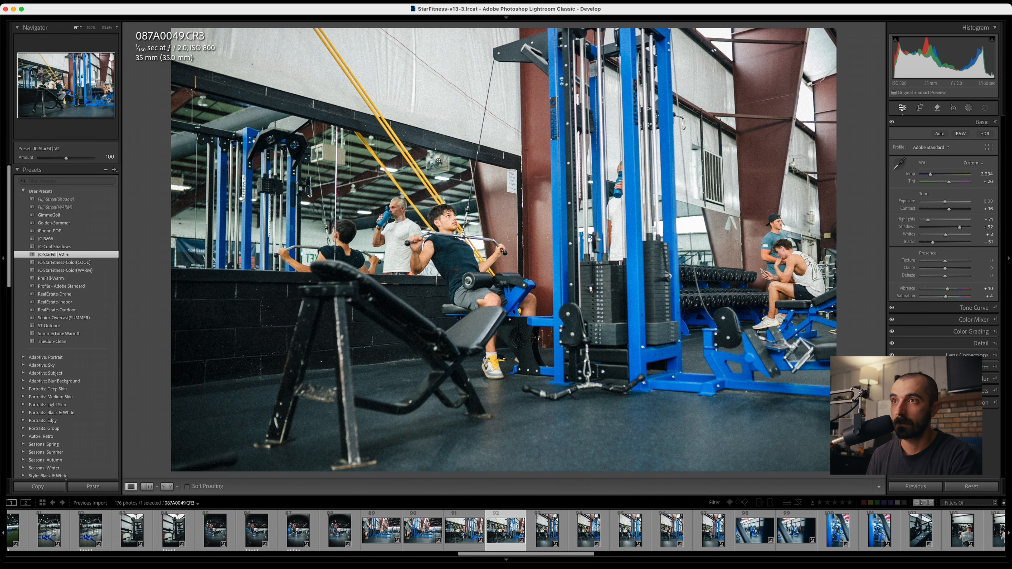
pyautogui.press('Left')
pyautogui.press('5')
# Compare the vertical lat pulldown shots at the blue cable machine and rate 087A0053.CR3 five stars
pyautogui.press('Right')
pyautogui.press('Right')
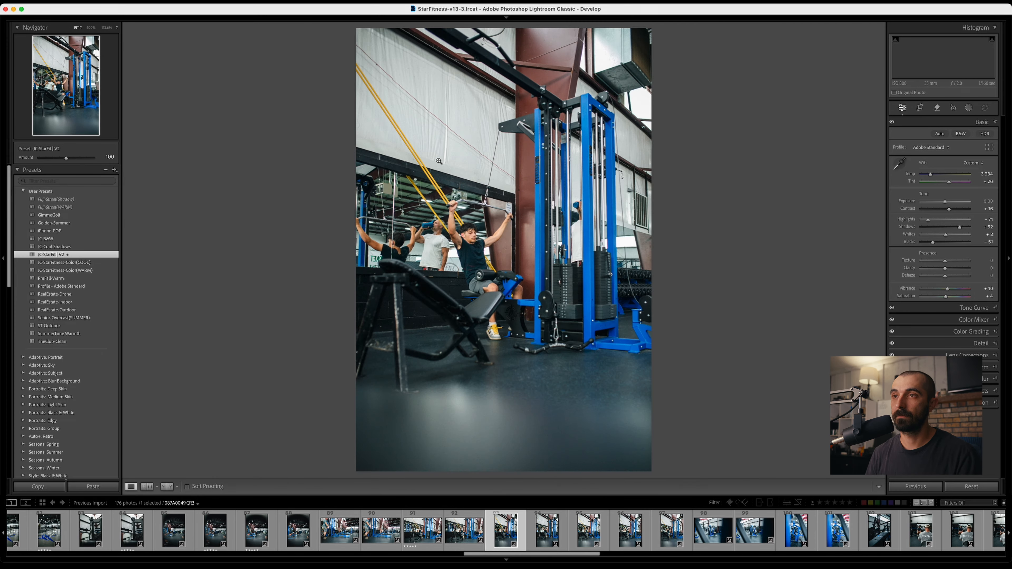
pyautogui.press('Right')
pyautogui.press('Right')
pyautogui.press('Right')
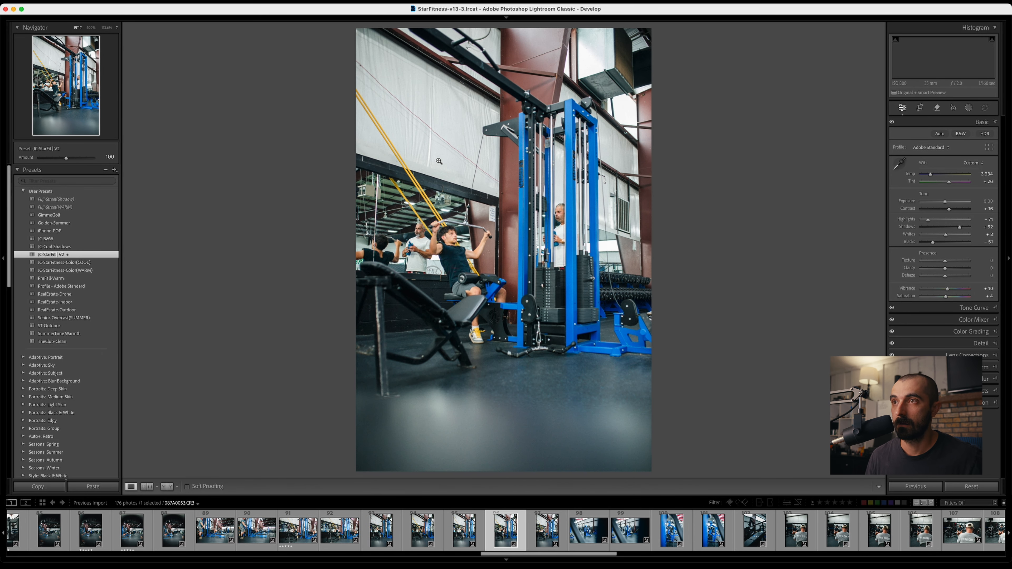
pyautogui.press('5')
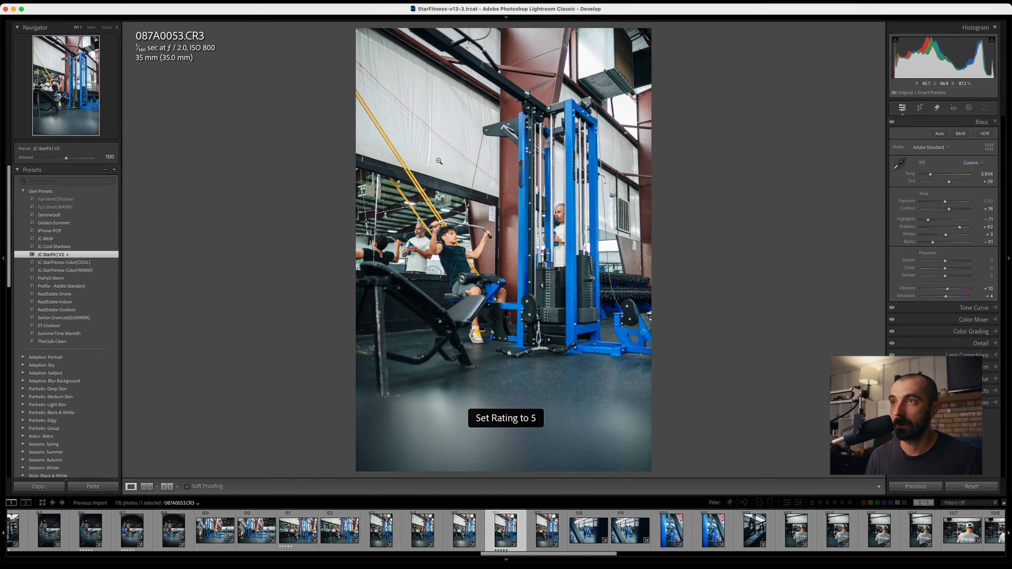
# Review the framed shots of the person seated at the blue machine and rate 087A0056.CR3 five stars
pyautogui.press('Right')
pyautogui.press('Right')
pyautogui.press('Right')
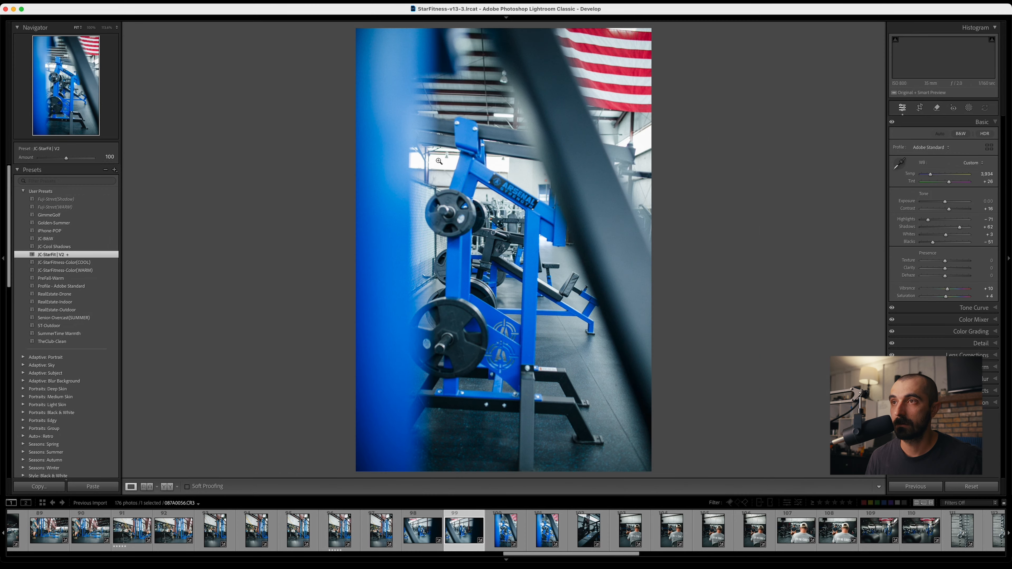
pyautogui.press('Left')
pyautogui.press('5')
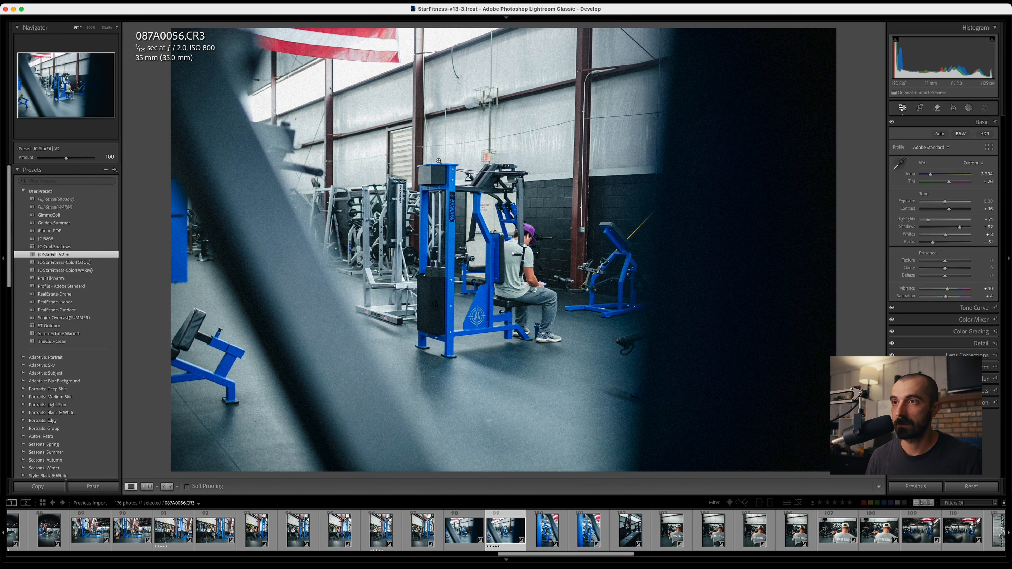
# Compare the two vertical blue Arsenal rack shots with the Star Fitness bench shot and rate the second rack shot five stars
pyautogui.press('Right')
pyautogui.press('Right')
pyautogui.press('Right')
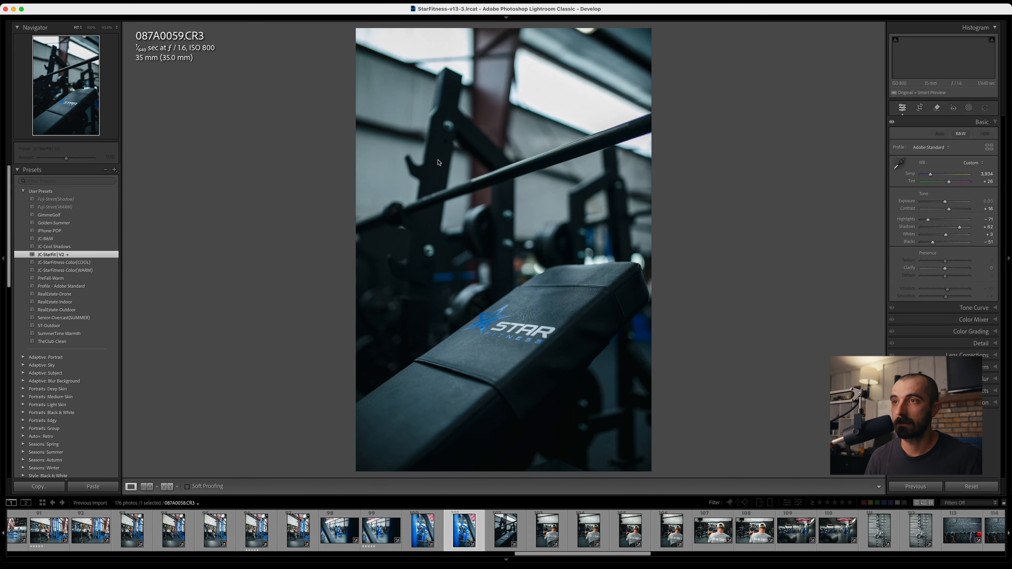
pyautogui.press('Left')
pyautogui.press('Right')
pyautogui.press('Right')
pyautogui.press('Left')
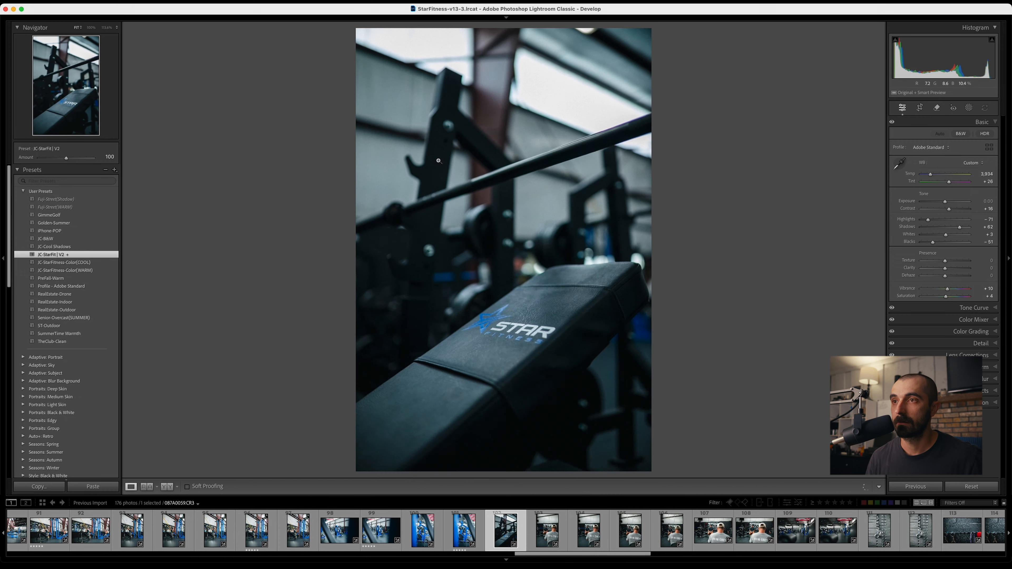
# Compare the vertical and horizontal Film Crew interview shots and rate 087A0061.CR3 and 087A0065.CR3 five stars each
pyautogui.press('Right')
pyautogui.press('Right')
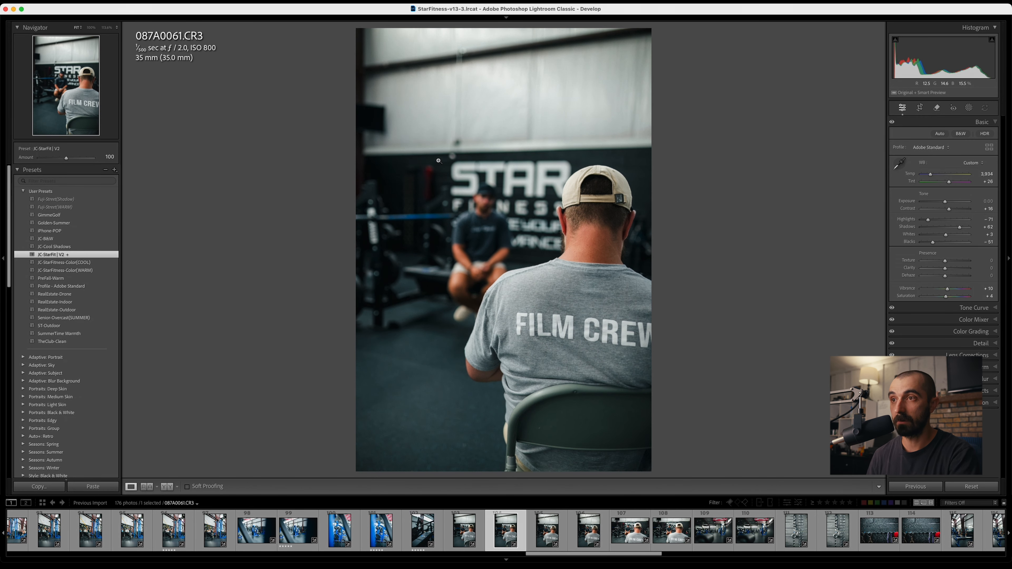
pyautogui.press('5')
pyautogui.press('Right')
pyautogui.press('Right')
pyautogui.press('Right')
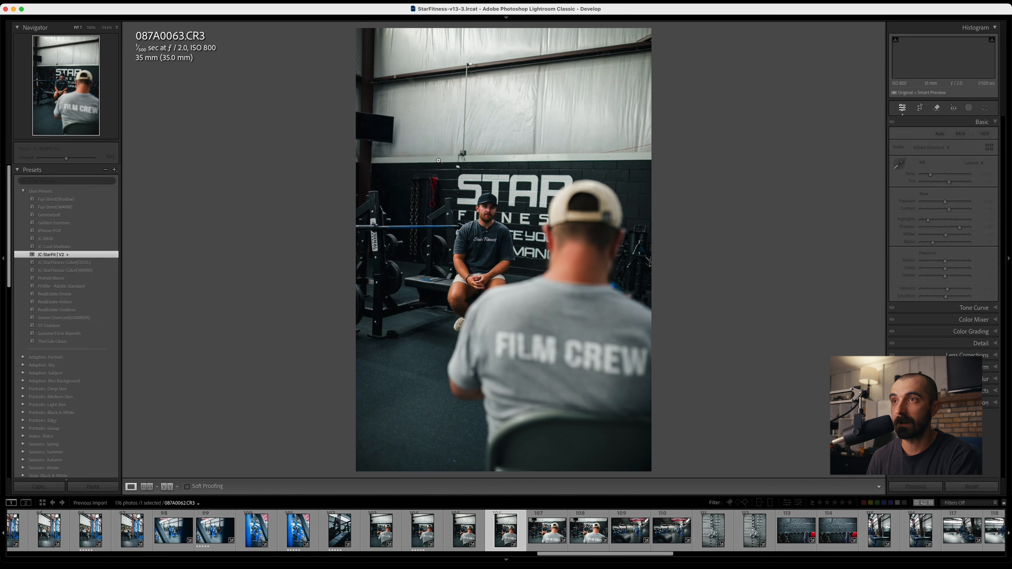
pyautogui.press('Right')
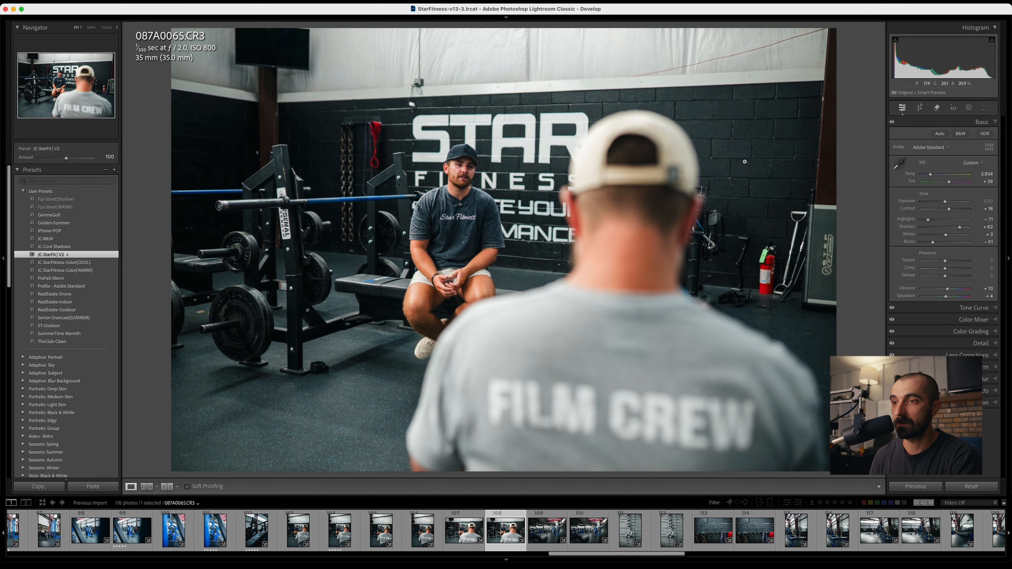
pyautogui.press('5')
# Compare the two wide gym shots with the American flag and rate 087A0066.CR3 five stars
pyautogui.press('Right')
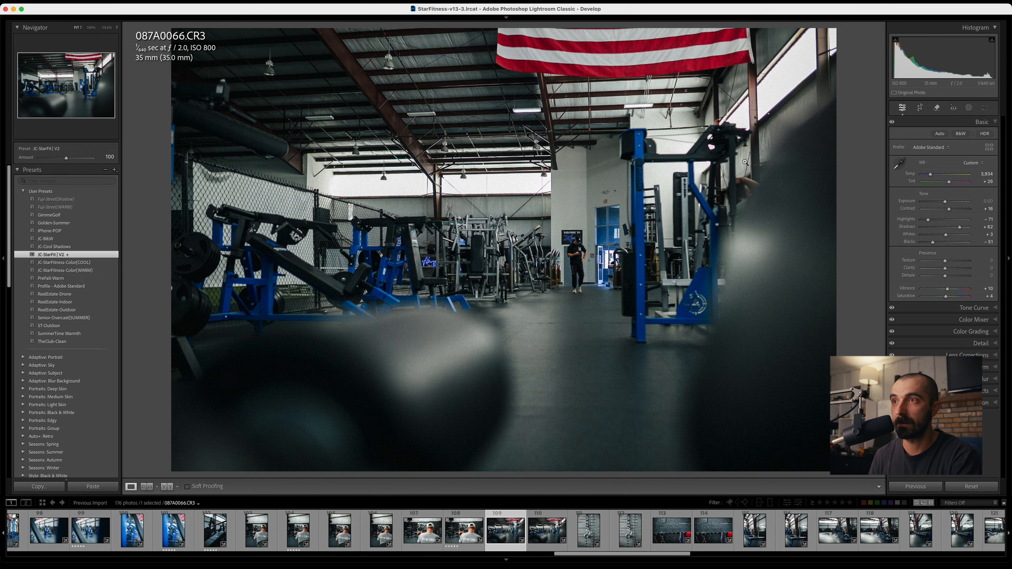
pyautogui.press('Right')
pyautogui.press('Left')
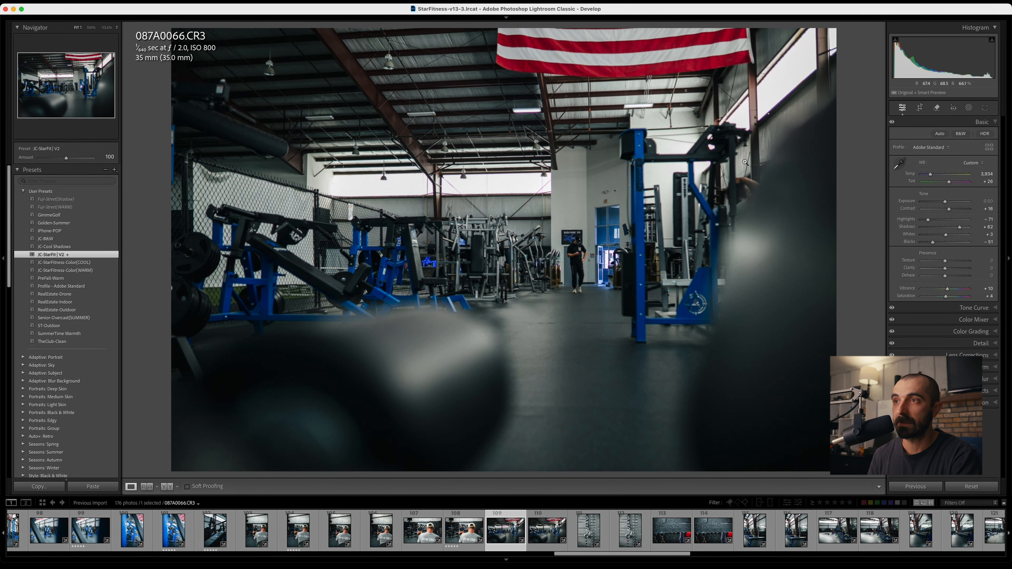
pyautogui.press('Right')
# Rate the vertical shot 087A0069.CR3 and the second horizontal shot of the Rogue wall hanger five stars each
pyautogui.press('Right')
pyautogui.press('Right')
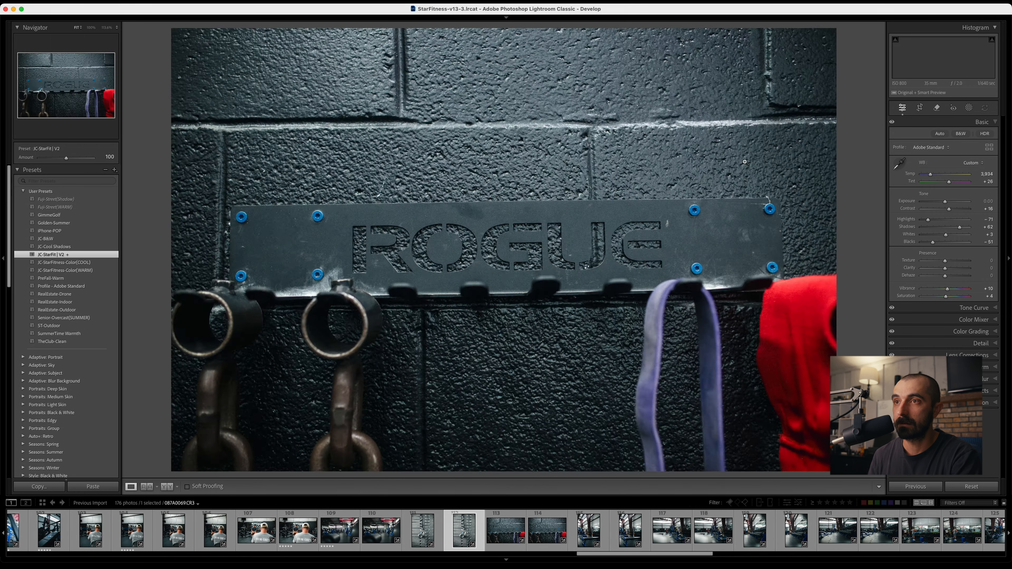
pyautogui.press('Left')
pyautogui.press('5')
pyautogui.press('Right')
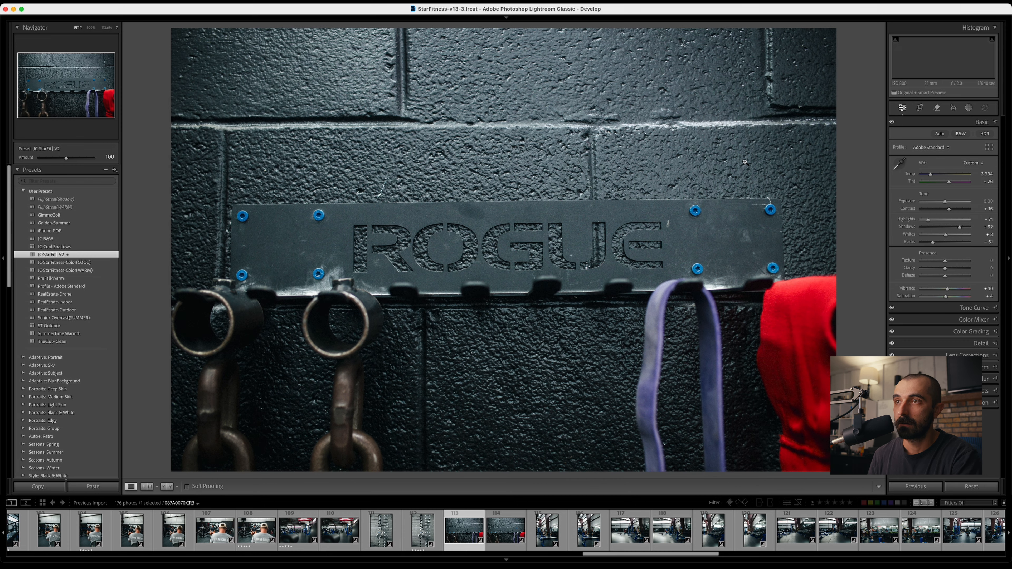
pyautogui.press('Right')
pyautogui.press('5')
# Compare the vertical bench shots and check the focus on the standing man's face in 087A0073.CR3 at close range
pyautogui.press('Right')
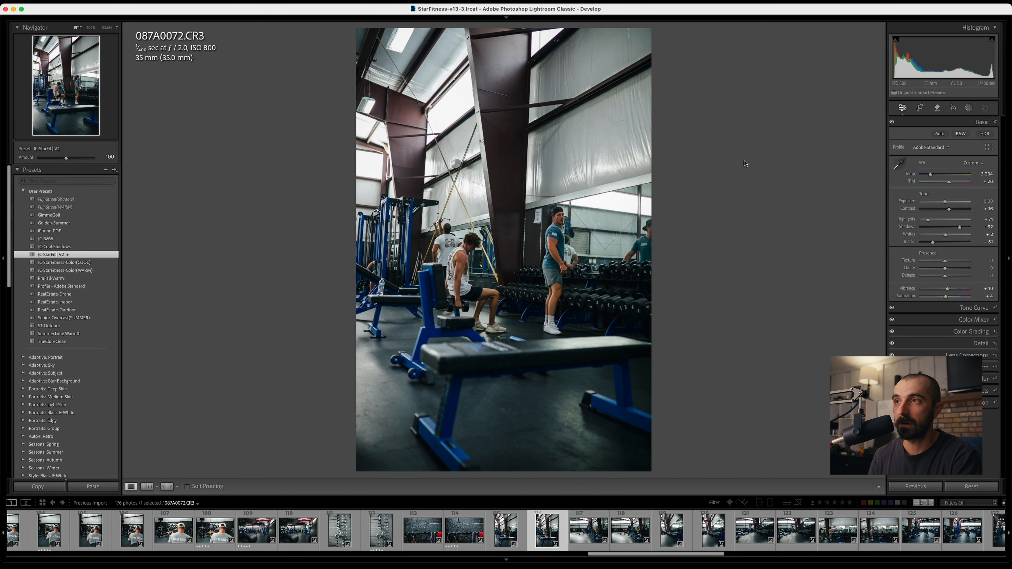
pyautogui.press('Right')
pyautogui.press('Right')
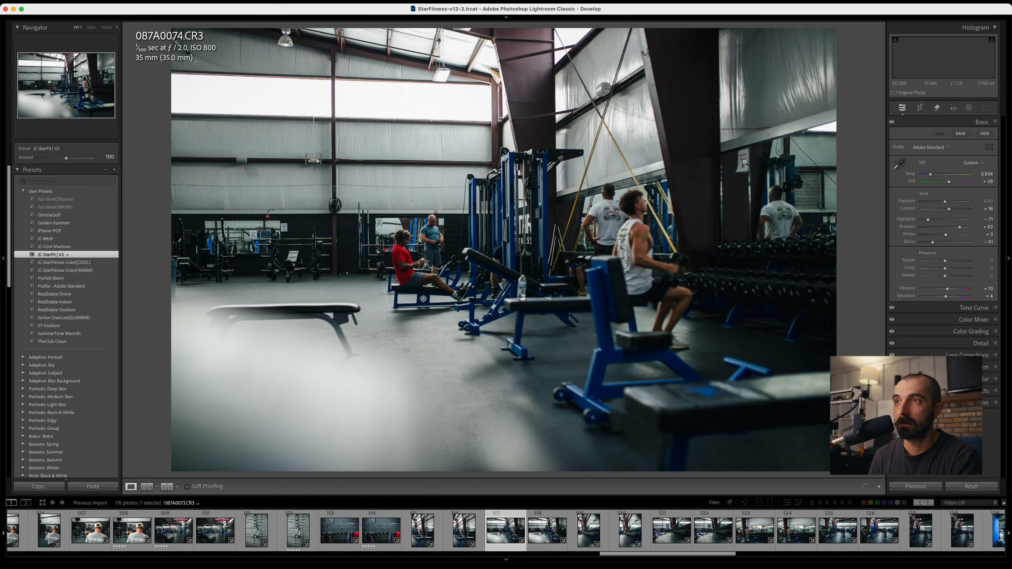
pyautogui.press('Left')
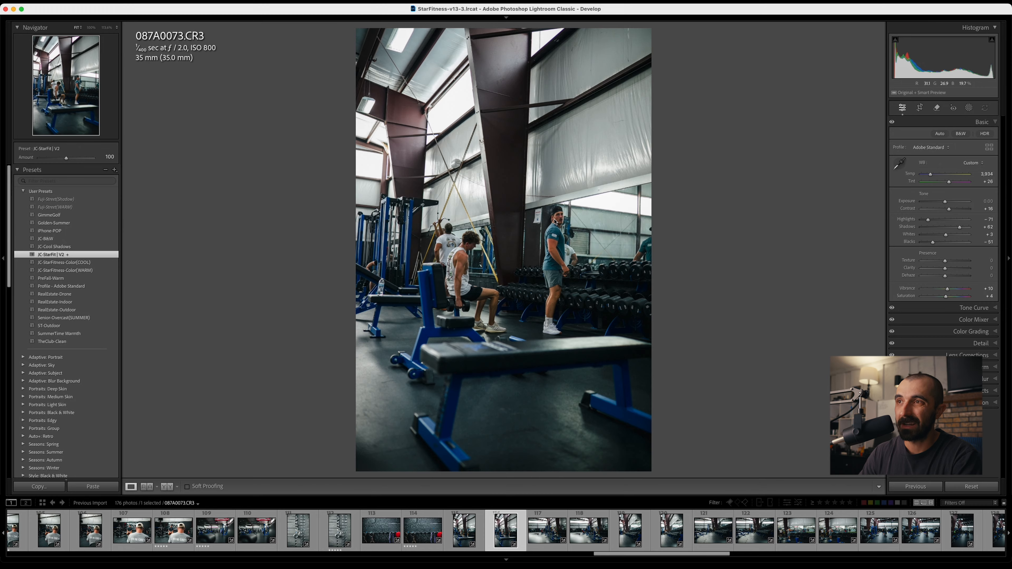
pyautogui.moveTo(555, 222)
pyautogui.mouseDown()
pyautogui.moveTo(567, 210)
pyautogui.moveTo(569, 233)
pyautogui.mouseUp()
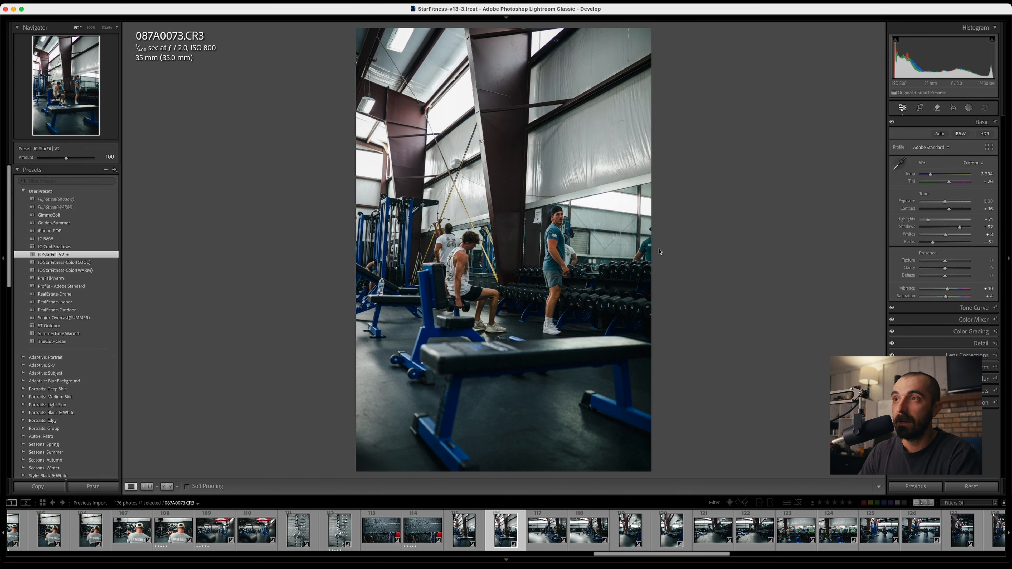
pyautogui.click(558, 222)
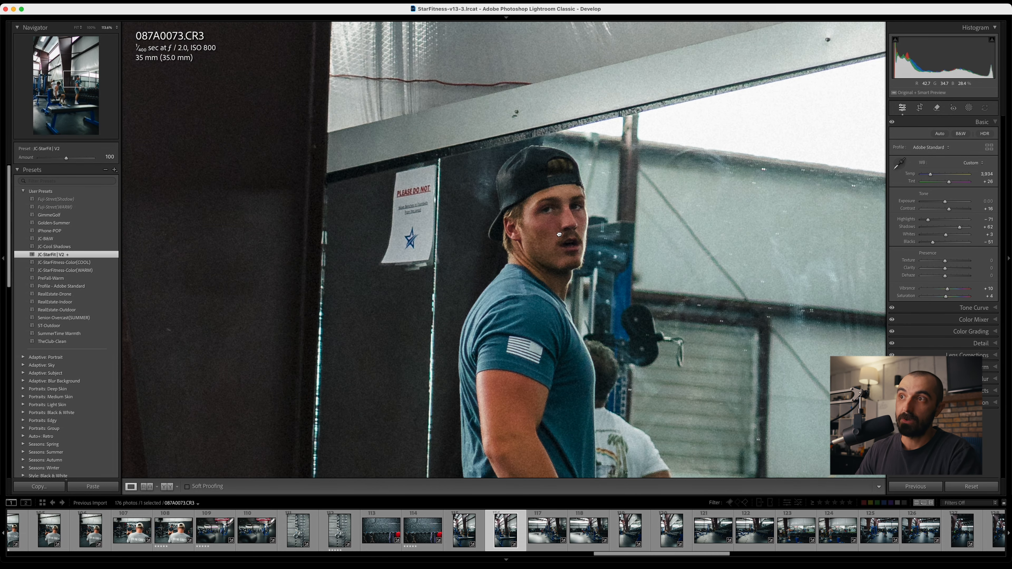
pyautogui.click(559, 234)
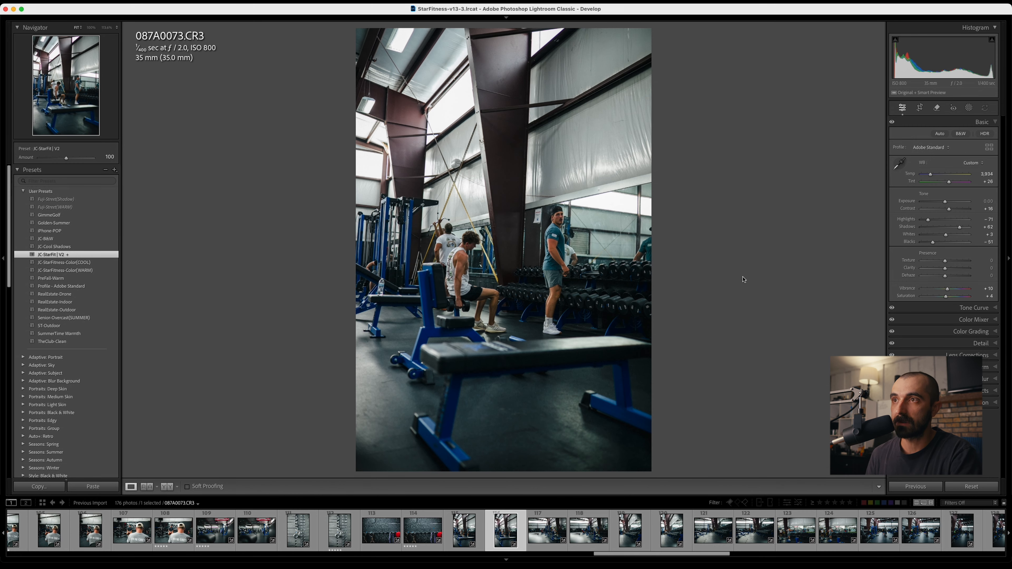
# Rate the wide bench-area shot 087A0075.CR3 and the second vertical dumbbell rack shot five stars each
pyautogui.press('Right')
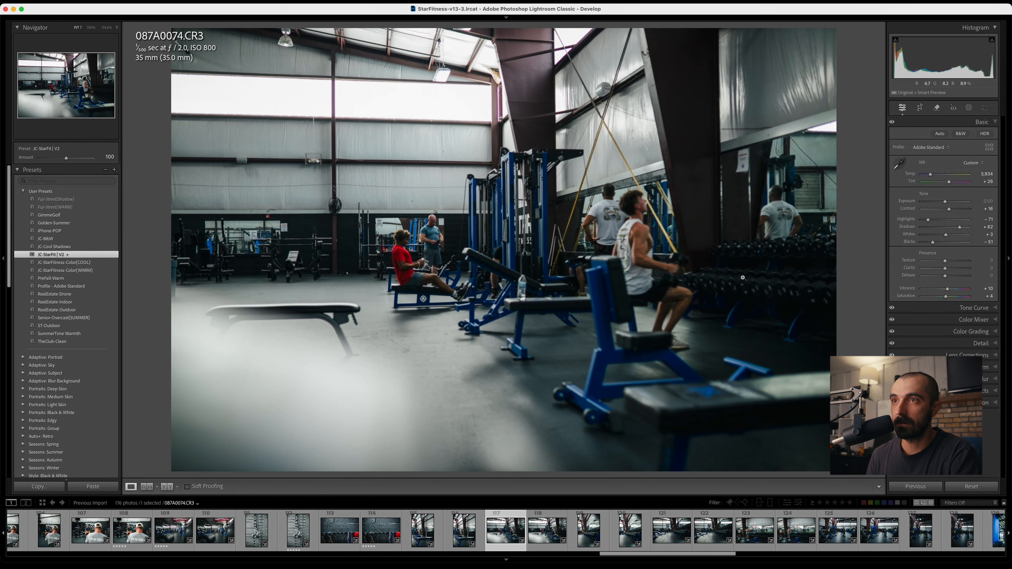
pyautogui.press('Right')
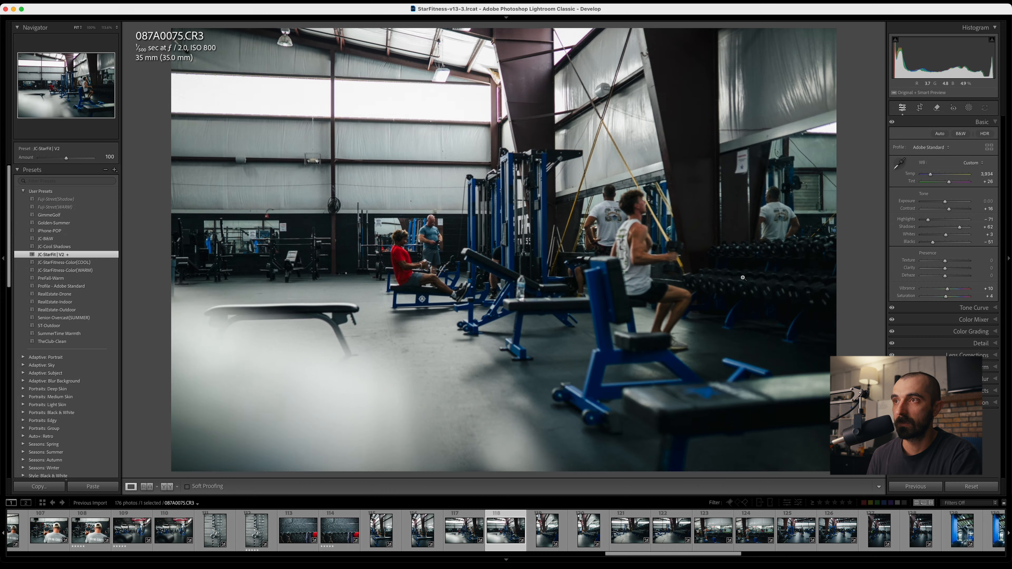
pyautogui.press('5')
pyautogui.press('Right')
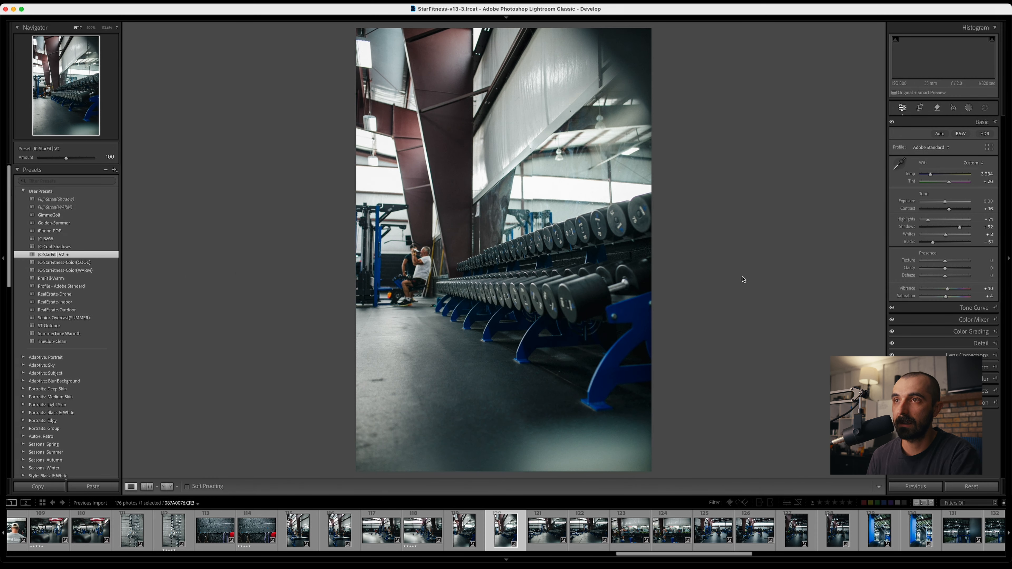
pyautogui.press('5')
# Review the horizontal dumbbell rack shots and rate 087A0081.CR3, with the man facing the mirror, five stars
pyautogui.press('Right')
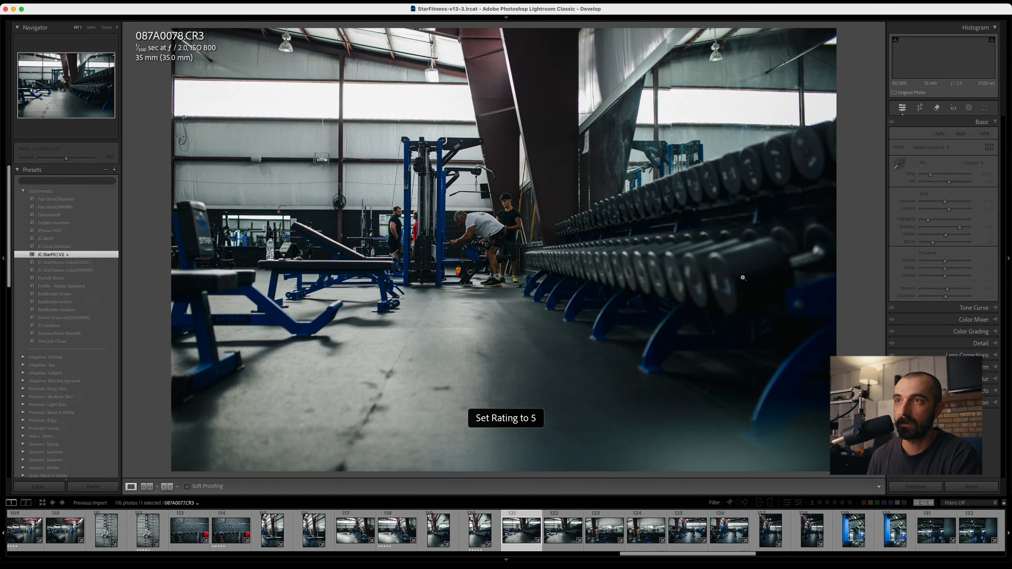
pyautogui.press('Right')
pyautogui.press('Right')
pyautogui.press('Right')
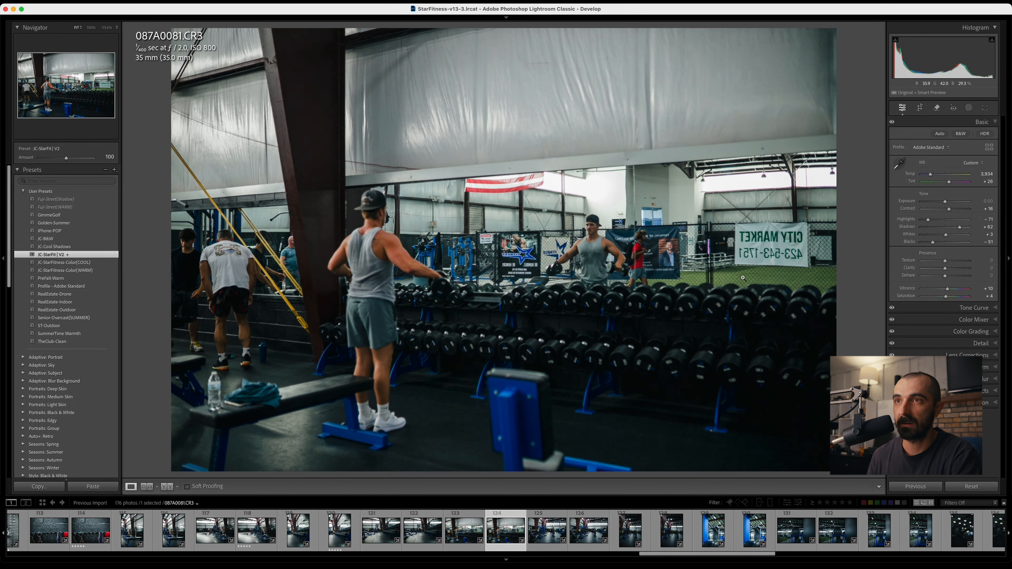
pyautogui.press('5')
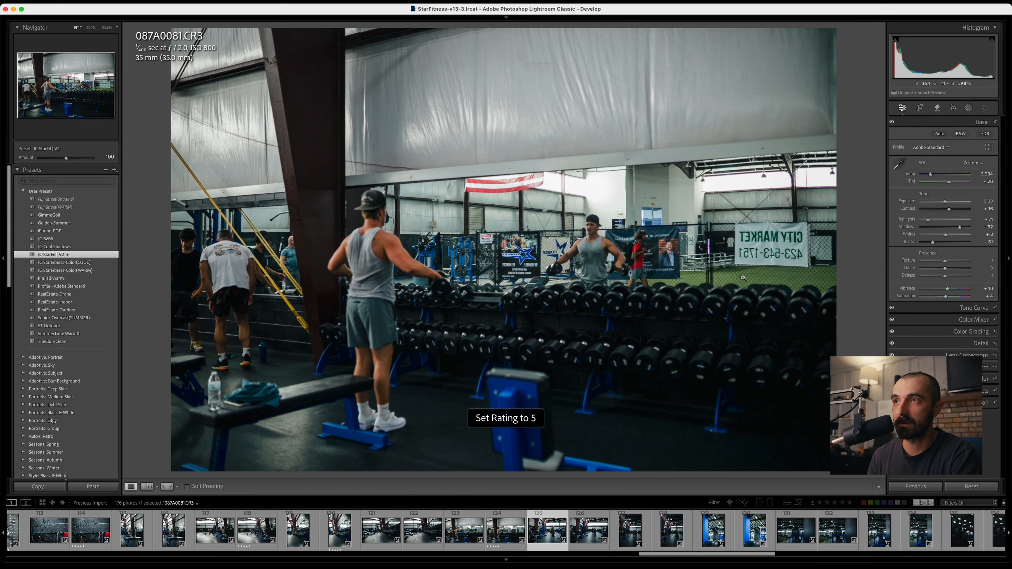
# Compare the shots across the weight floor and rate the vertical one, 087A0084.CR3, five stars
pyautogui.press('Right')
pyautogui.press('Right')
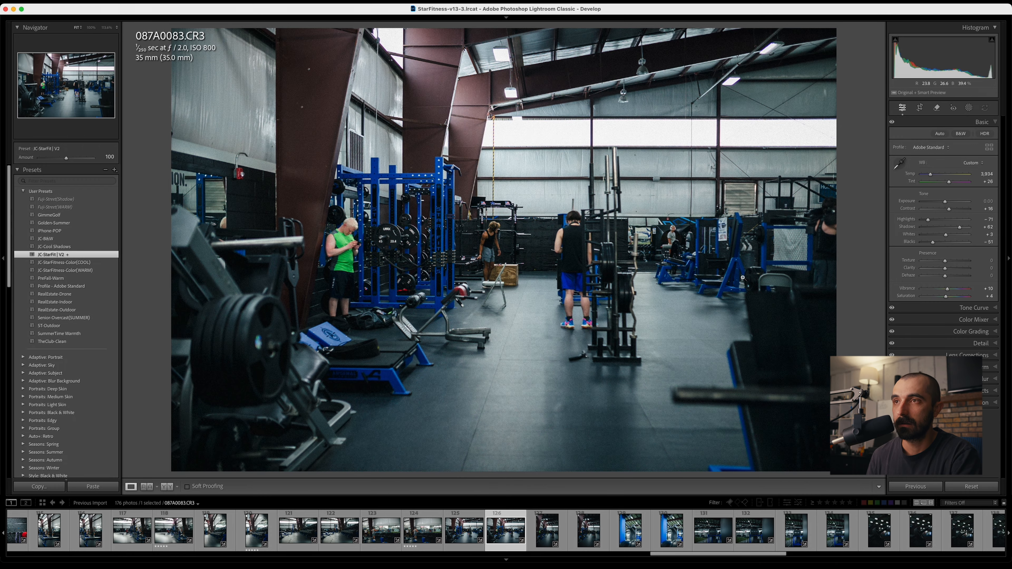
pyautogui.press('Right')
pyautogui.press('5')
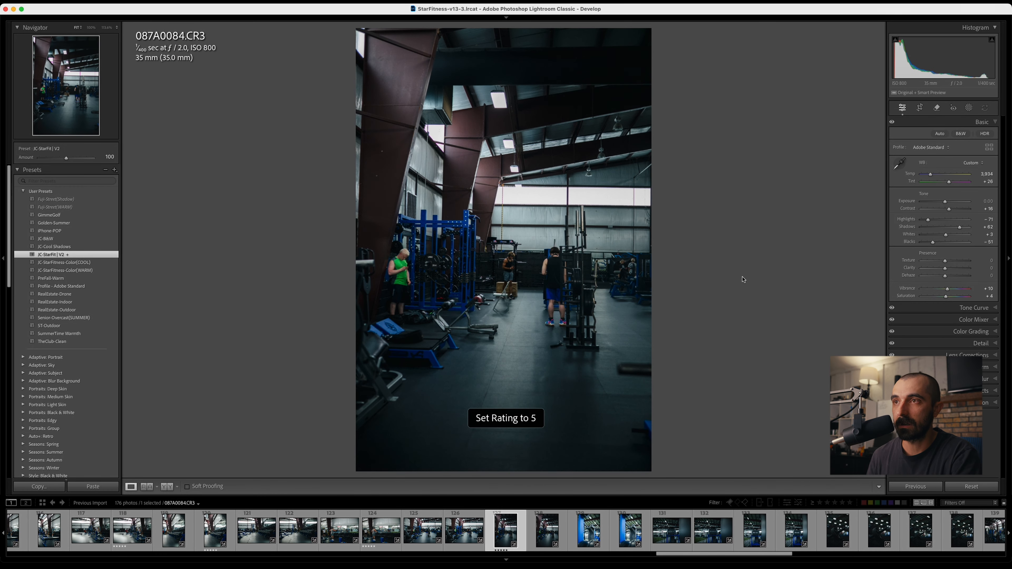
# Review the vertical blue machine shots and the Arsenal Strength close-ups, and rate 087A0089.CR3 five stars
pyautogui.press('Right')
pyautogui.press('Right')
pyautogui.press('Right')
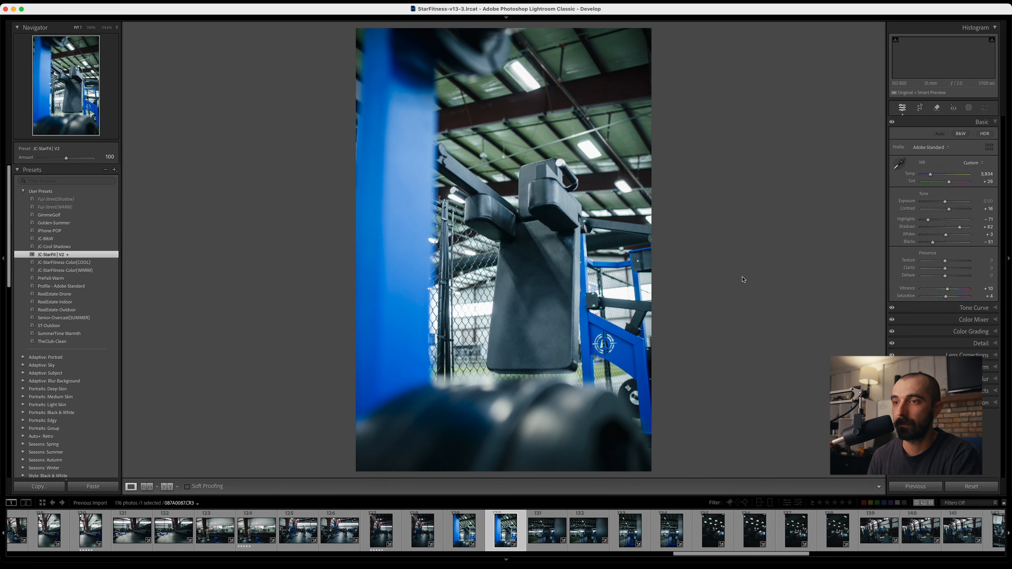
pyautogui.press('Right')
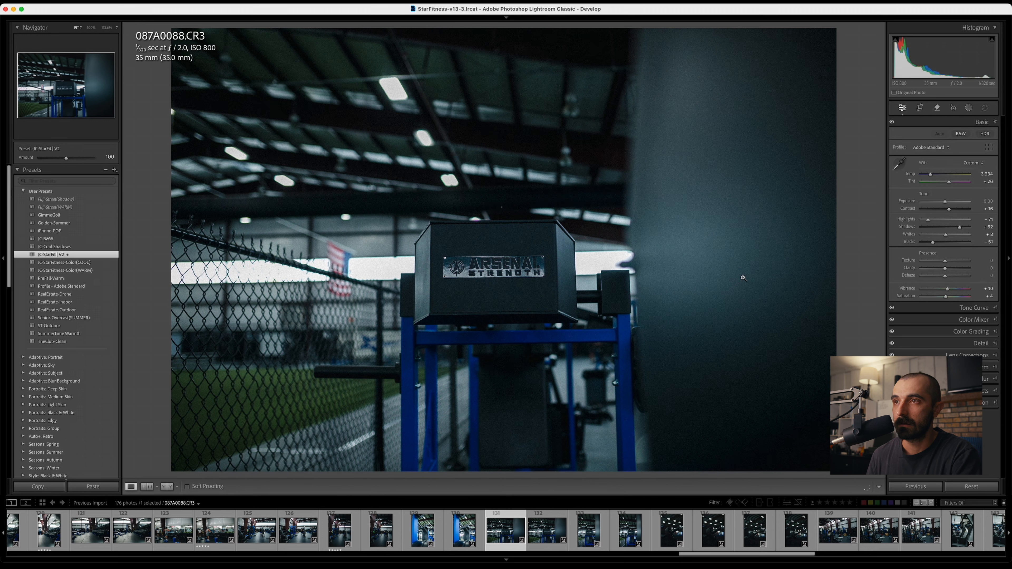
pyautogui.press('Right')
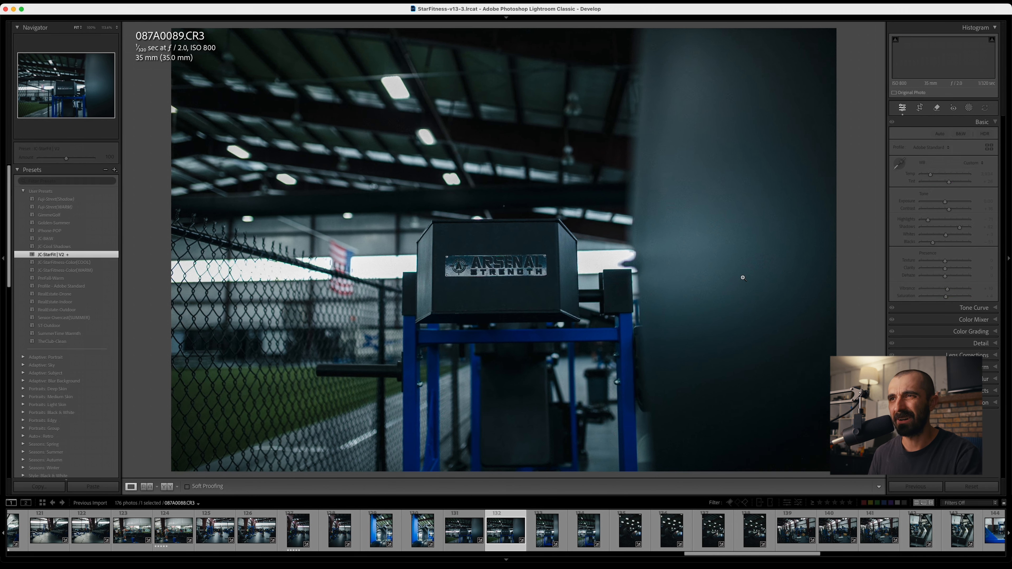
pyautogui.press('Right')
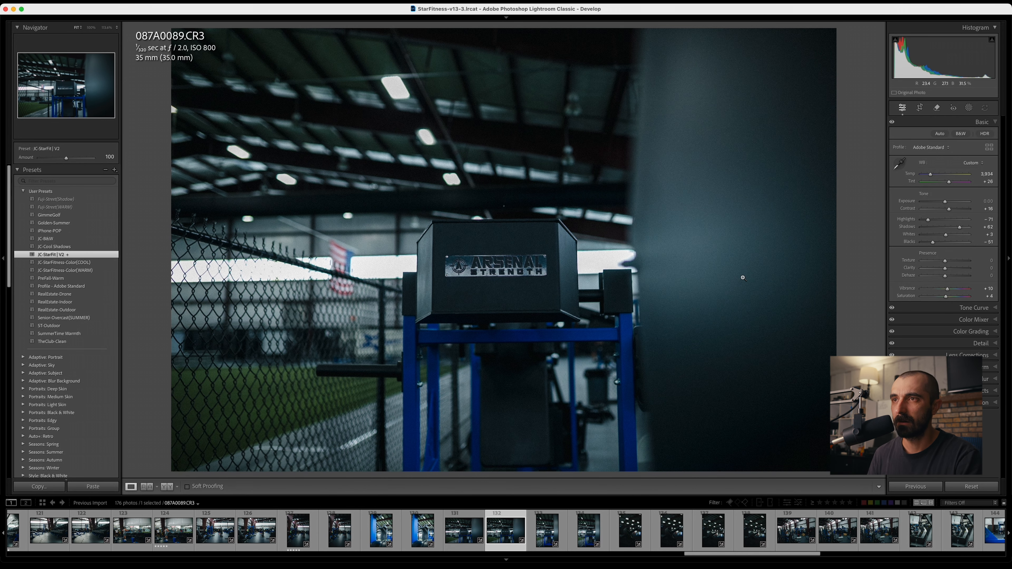
# Compare the vertical ab wheel shots and rate 087A0095.CR3 and 087A0093.CR3 five stars each
pyautogui.press('Right')
pyautogui.press('Right')
pyautogui.press('Right')
pyautogui.press('Right')
pyautogui.press('Right')
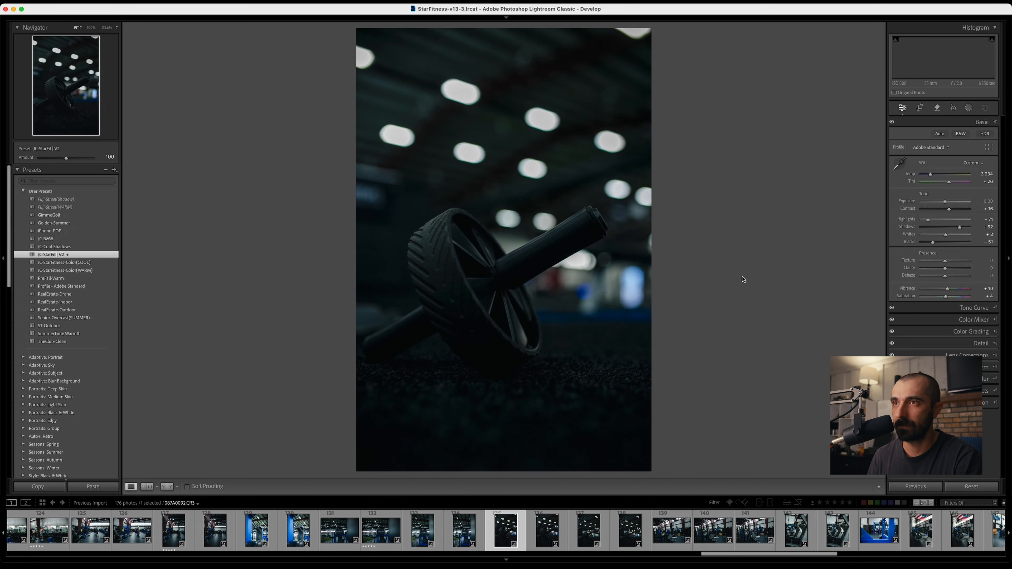
pyautogui.press('Right')
pyautogui.press('Left')
pyautogui.press('Right')
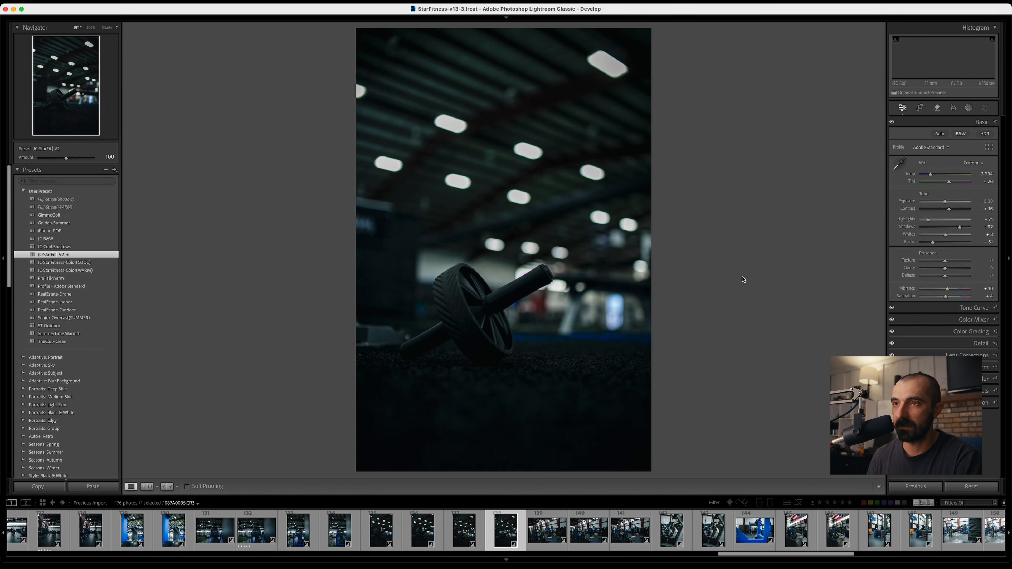
pyautogui.press('5')
pyautogui.press('Left')
pyautogui.press('Left')
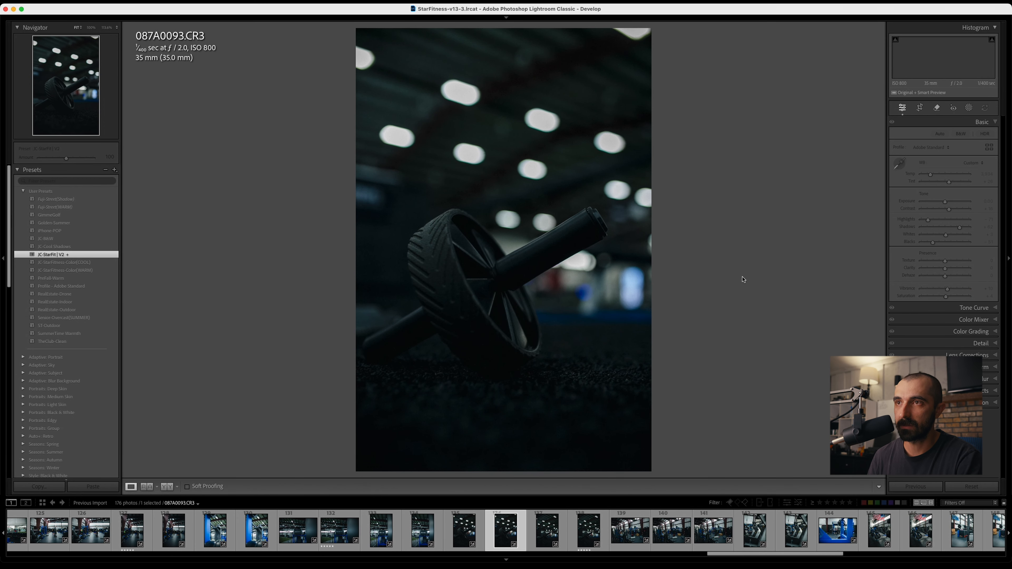
pyautogui.press('5')
# Compare the first two wide shots of the women by the fence and examine their faces up close in 087A0096.CR3
pyautogui.press('Right')
pyautogui.press('Right')
pyautogui.press('Right')
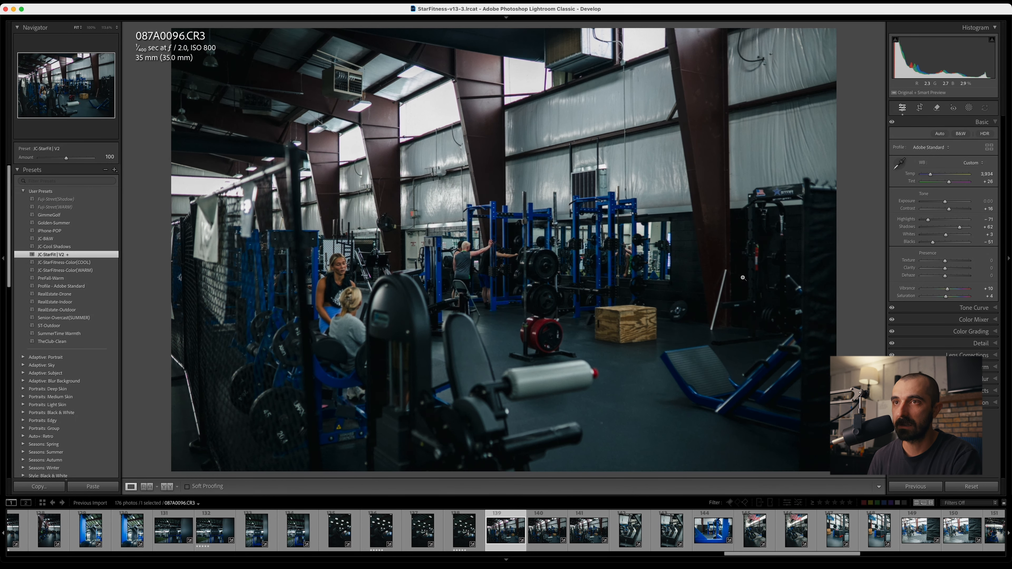
pyautogui.press('Right')
pyautogui.press('Left')
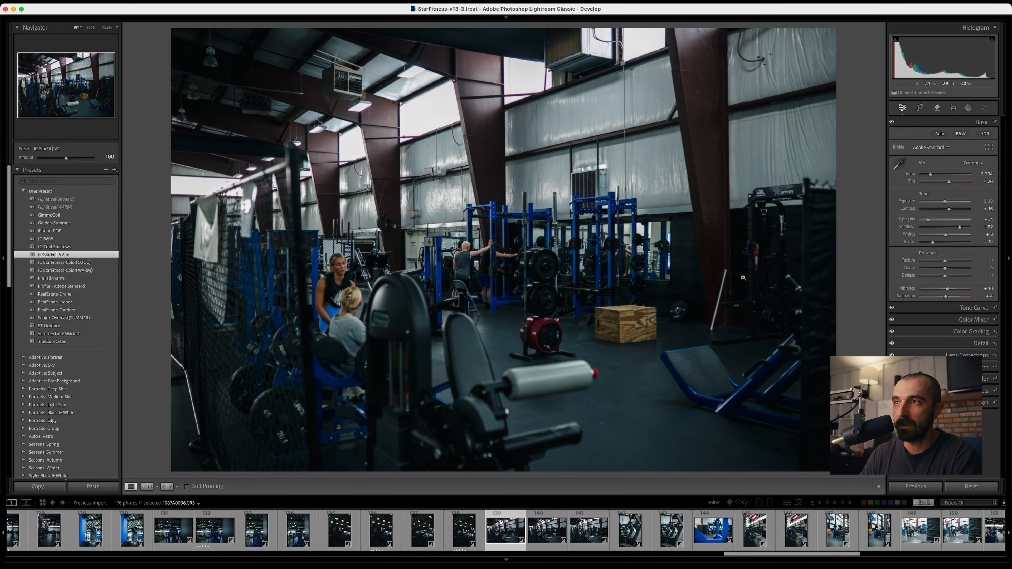
pyautogui.click(348, 271)
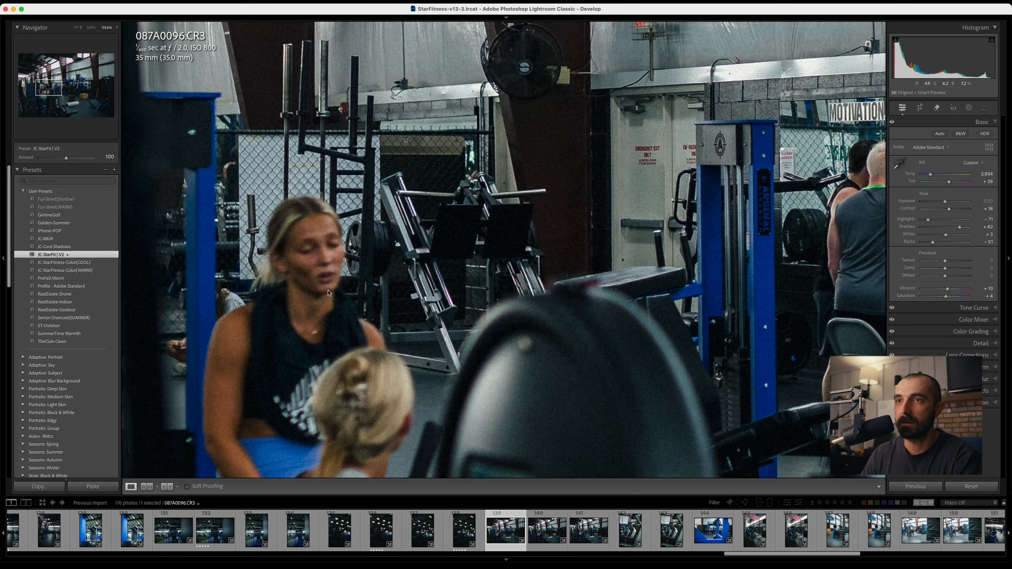
pyautogui.click(337, 267)
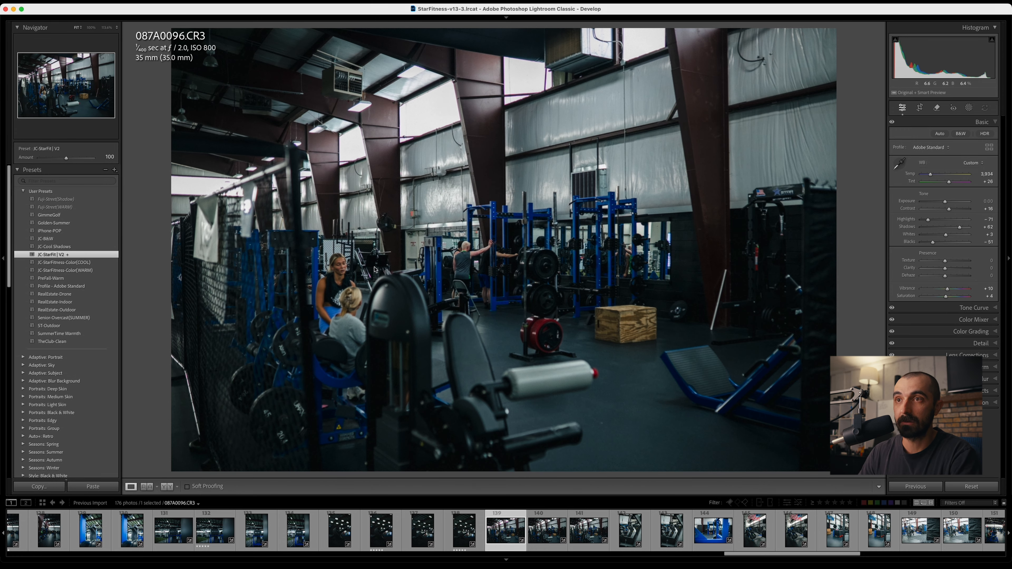
pyautogui.click(348, 272)
pyautogui.click(337, 270)
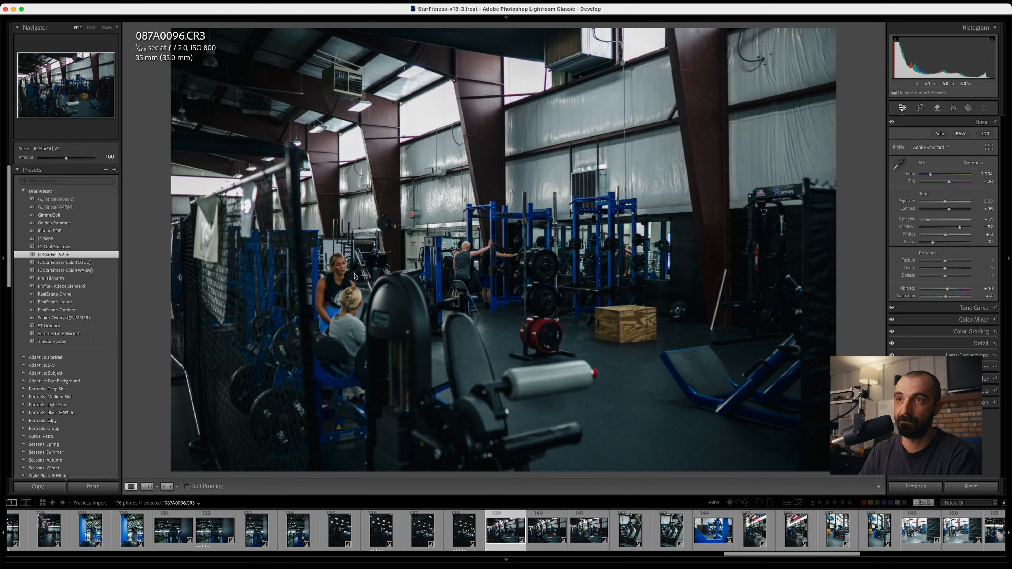
# Examine the two women up close in the third wide fence shot, 087A0098.CR3
pyautogui.press('Right')
pyautogui.press('Right')
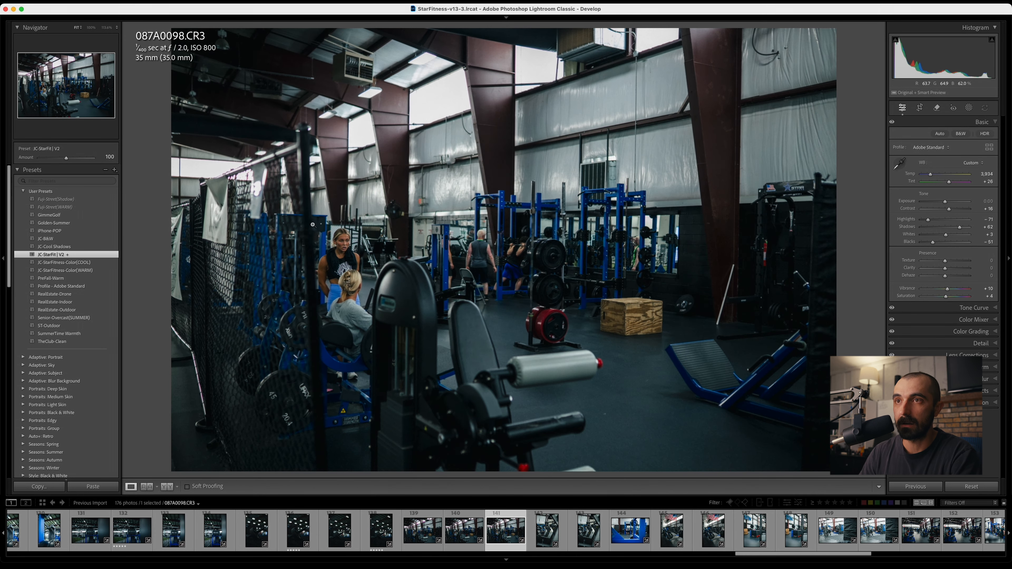
pyautogui.click(355, 244)
pyautogui.click(576, 255)
# Compare the two vertical cardio machine shots and rate 087A0100.CR3 five stars
pyautogui.press('Right')
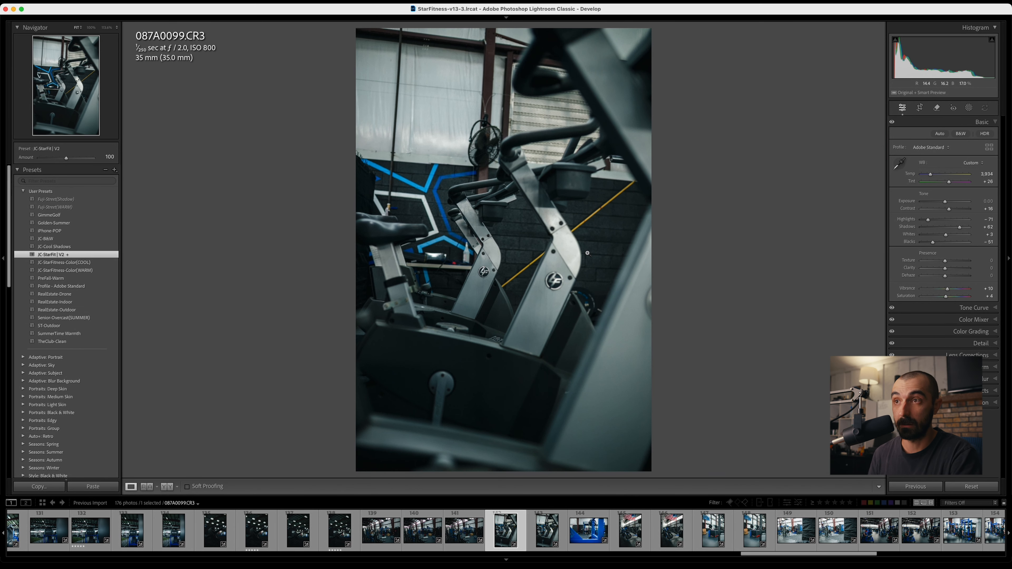
pyautogui.press('Right')
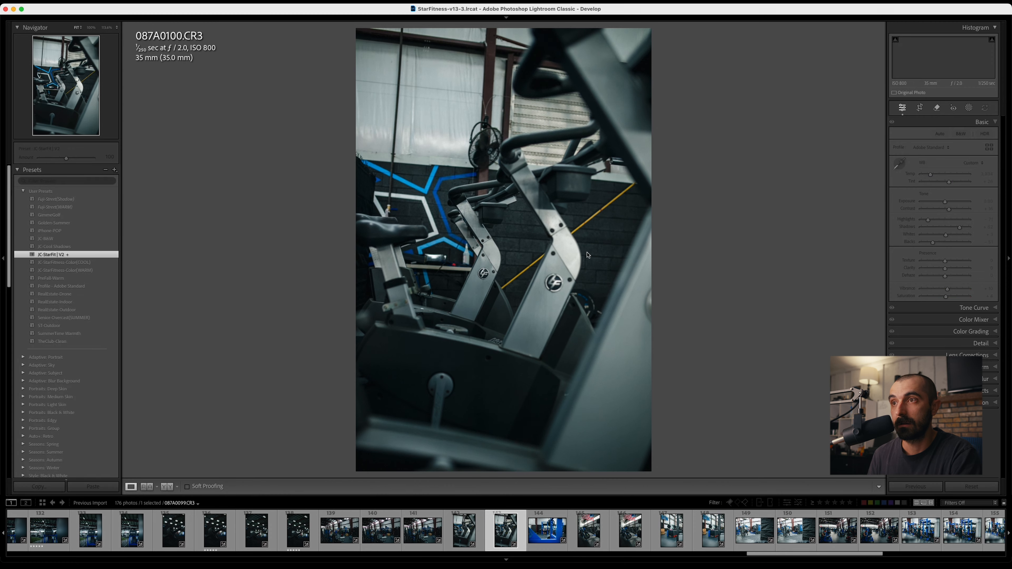
pyautogui.press('Right')
pyautogui.press('Left')
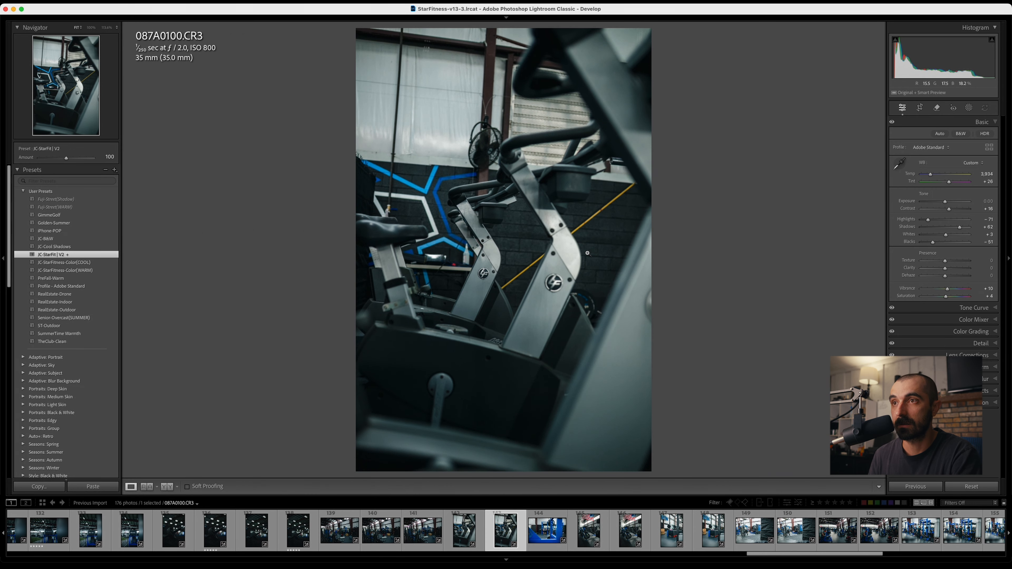
pyautogui.press('5')
# Rate the second vertical American flag and plate machine shot and the second Titan box shot five stars each
pyautogui.press('Right')
pyautogui.press('Right')
pyautogui.press('Right')
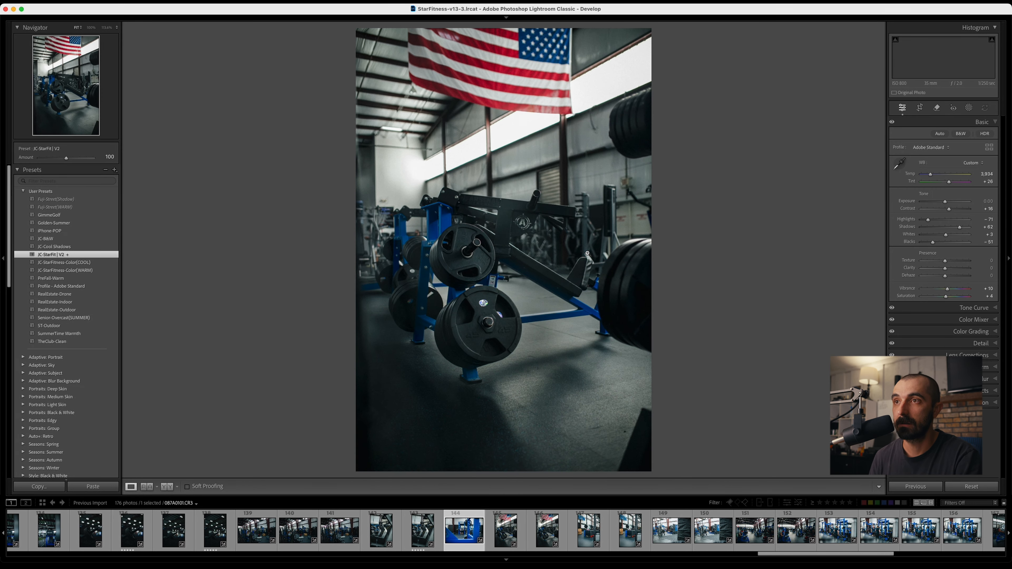
pyautogui.press('5')
pyautogui.press('Right')
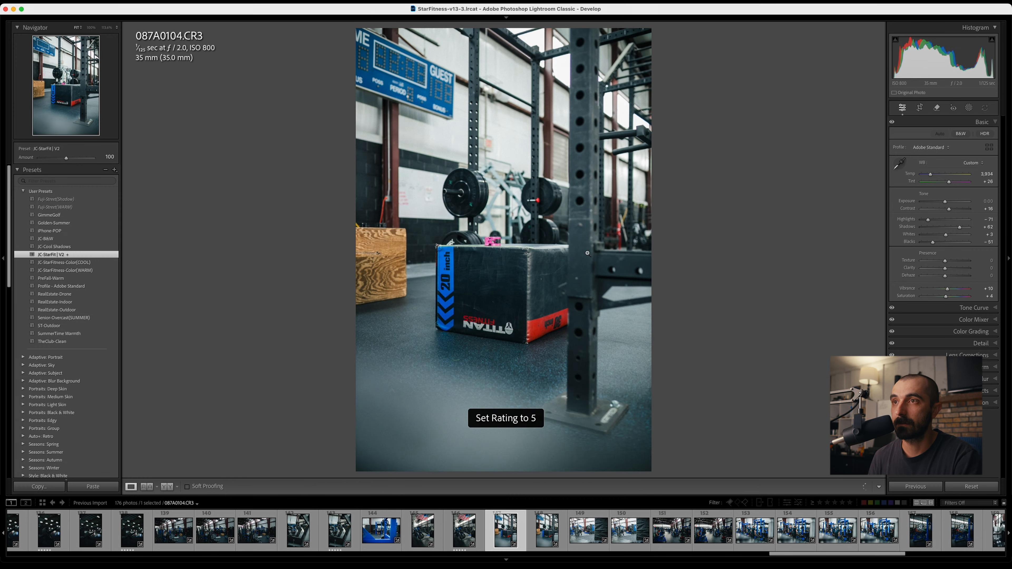
pyautogui.press('Right')
pyautogui.press('5')
# Review the wide curtain shots and rate the second wide floor shot with the man in red headphones five stars
pyautogui.press('Right')
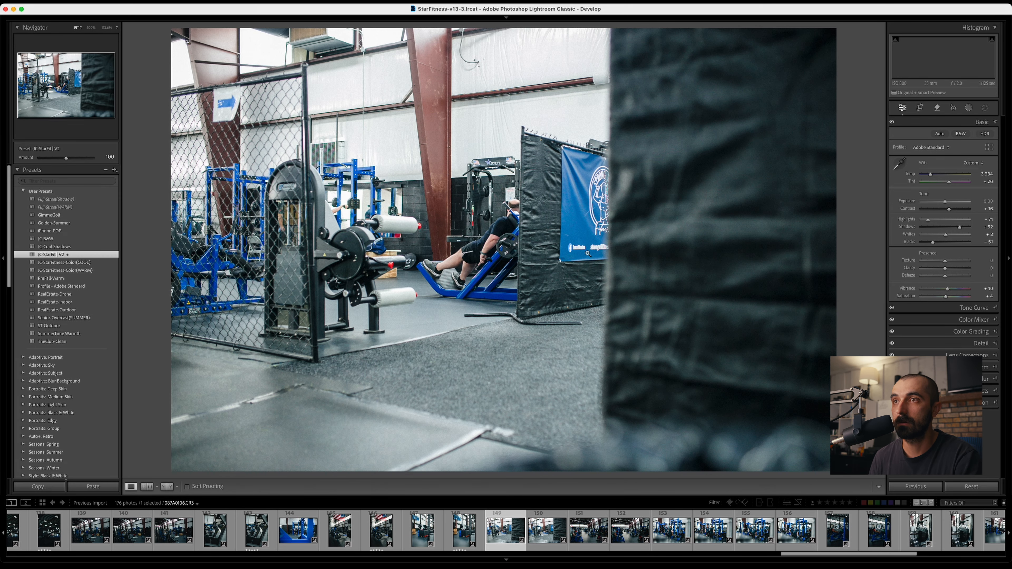
pyautogui.press('Right')
pyautogui.press('Right')
pyautogui.press('Right')
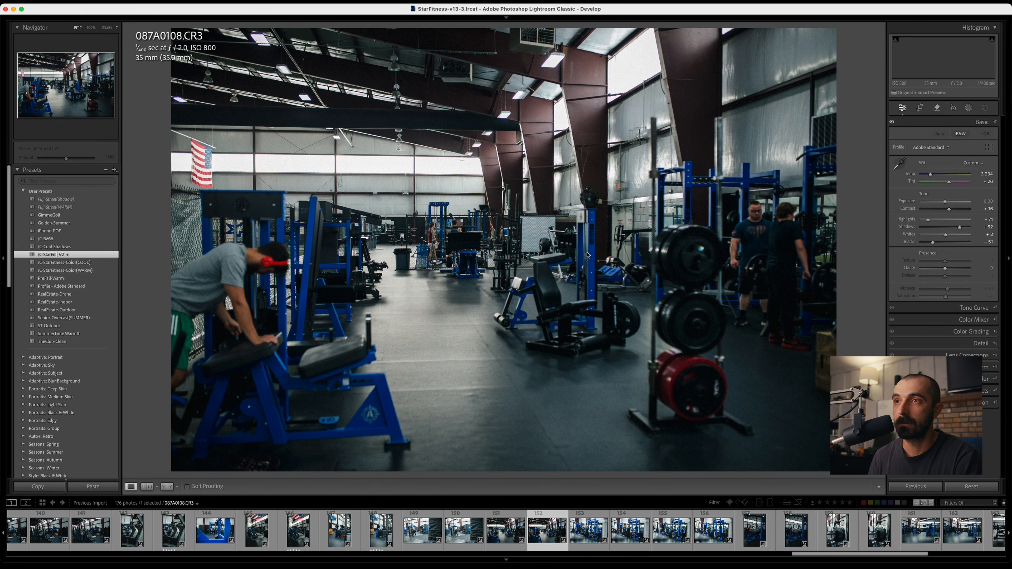
pyautogui.press('5')
# Compare the shots of the two men at the blue power rack and rate 087A0112.CR3 five stars
pyautogui.press('Right')
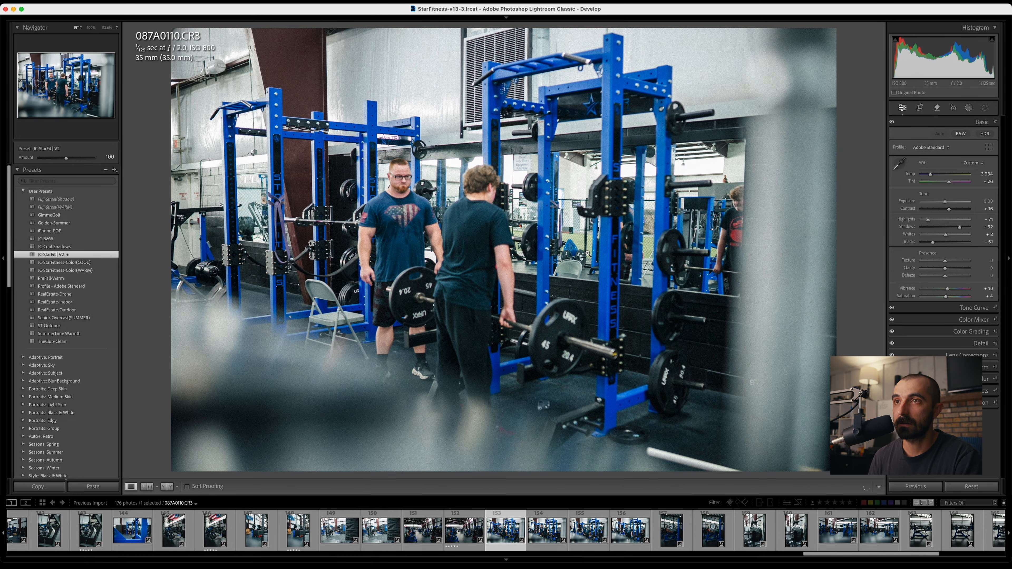
pyautogui.press('Right')
pyautogui.press('Right')
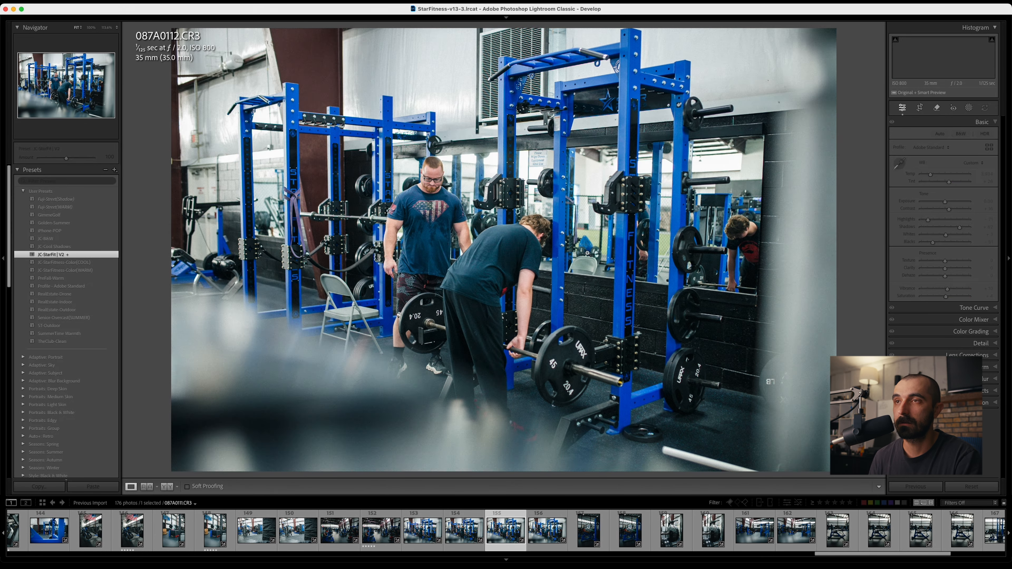
pyautogui.press('5')
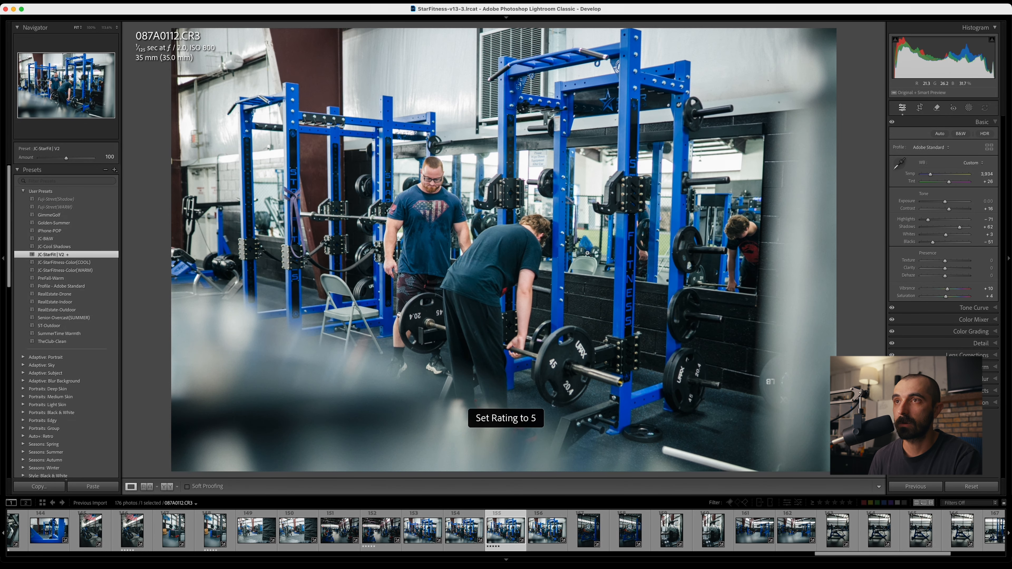
# Rate the leg curl shot 087A0115.CR3 and the weight plate close-up 087A0117.CR3 five stars each
pyautogui.press('Right')
pyautogui.press('Right')
pyautogui.press('Right')
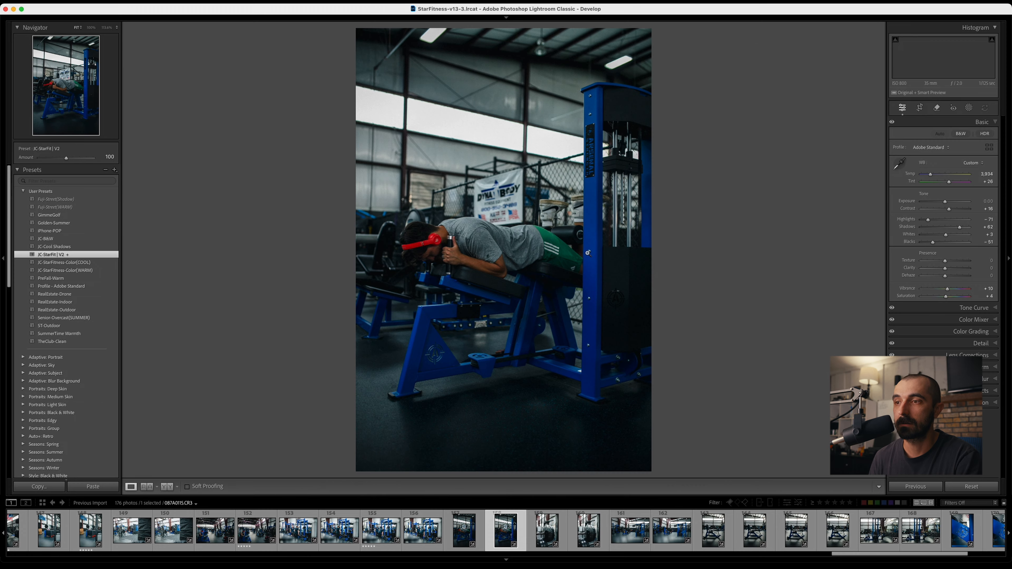
pyautogui.press('Right')
pyautogui.press('Right')
pyautogui.press('5')
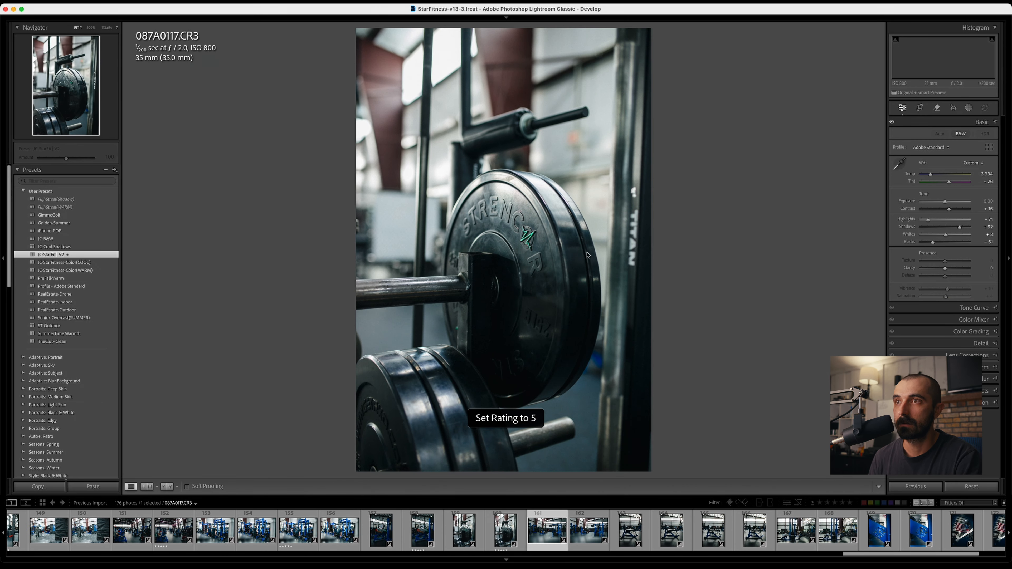
# Rate the second wide shot following the plate close-ups and the vertical blue bench shot 087A0122.CR3 five stars each
pyautogui.press('Right')
pyautogui.press('Right')
pyautogui.press('Right')
pyautogui.press('Right')
pyautogui.press('Right')
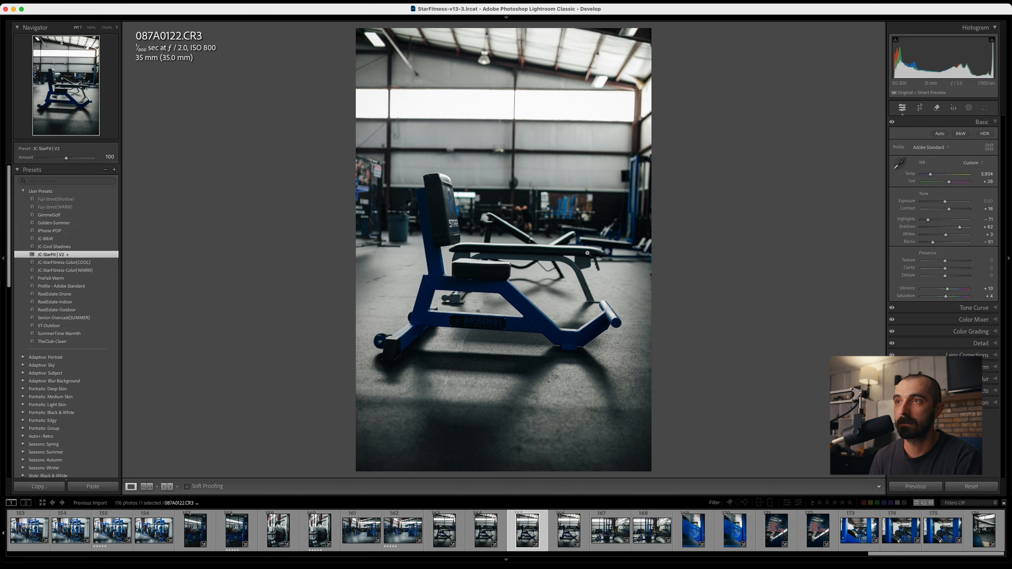
pyautogui.press('5')
# Compare the wide cable machine shots and examine the seated man up close in 087A0125.CR3
pyautogui.press('Right')
pyautogui.press('Right')
pyautogui.press('Right')
pyautogui.press('Right')
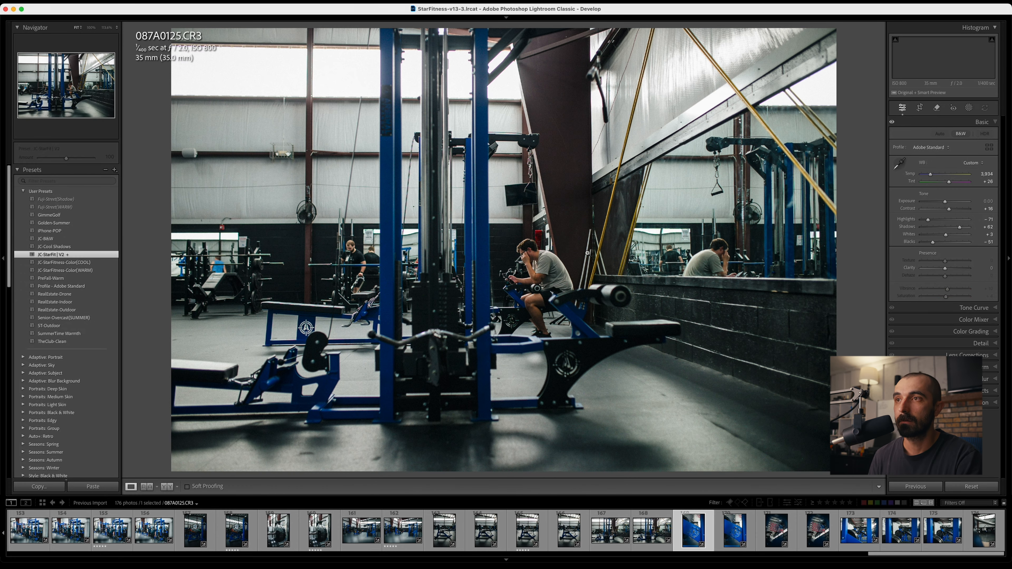
pyautogui.press('Left')
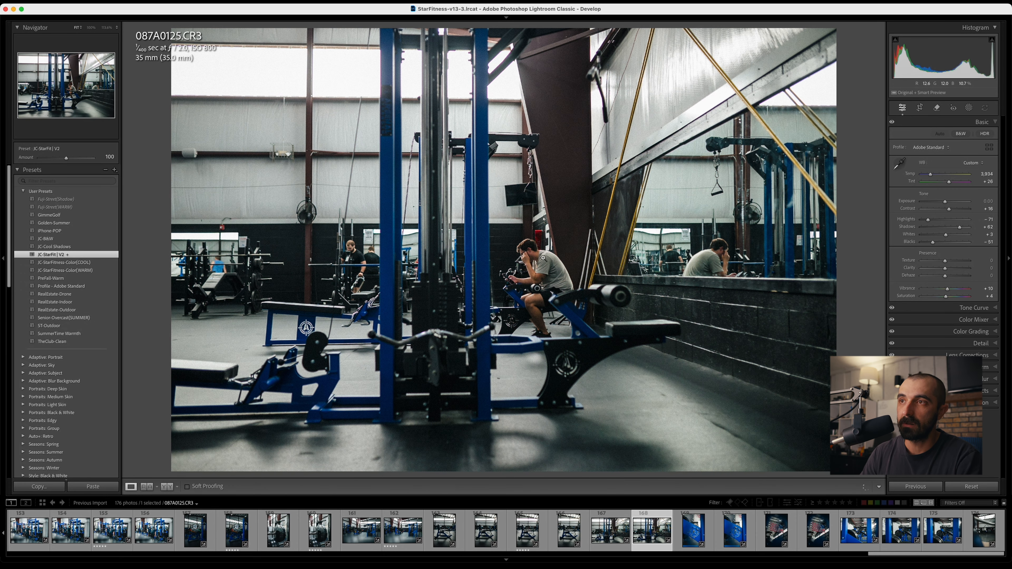
pyautogui.click(531, 266)
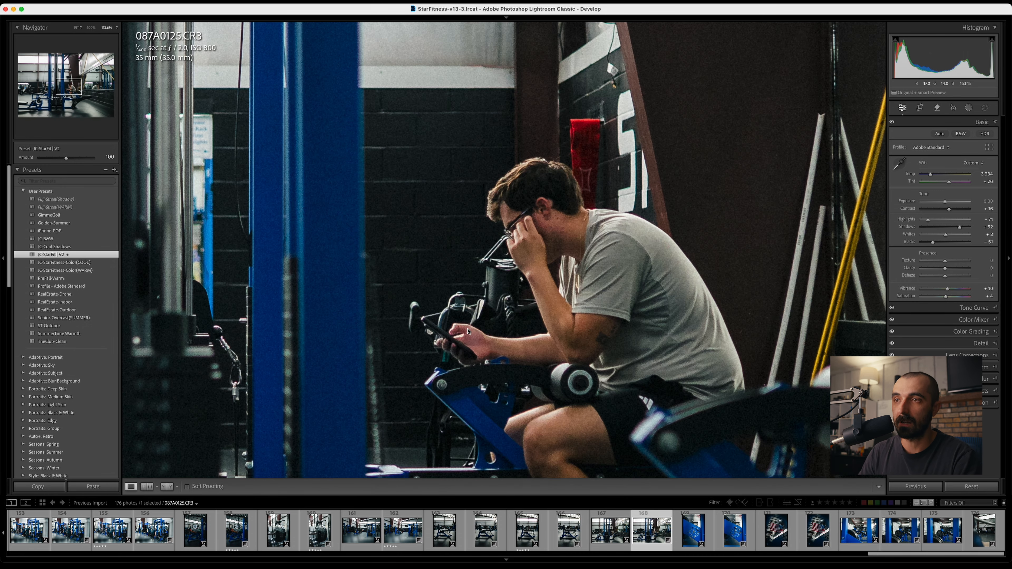
pyautogui.click(463, 331)
# Compare the blue machine logo close-ups and rate 087A0127.CR3 five stars
pyautogui.press('Right')
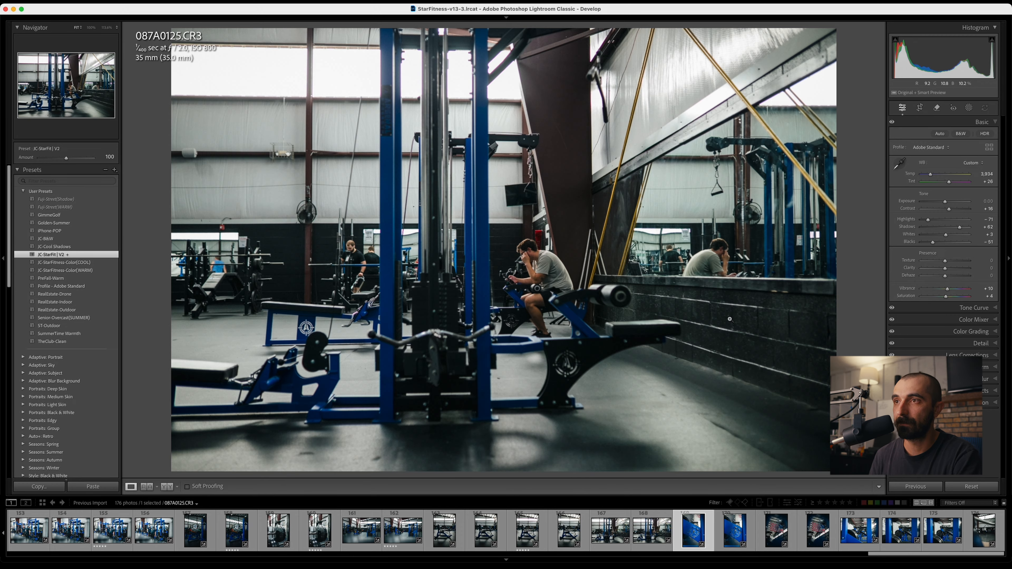
pyautogui.press('Right')
pyautogui.press('5')
pyautogui.press('Right')
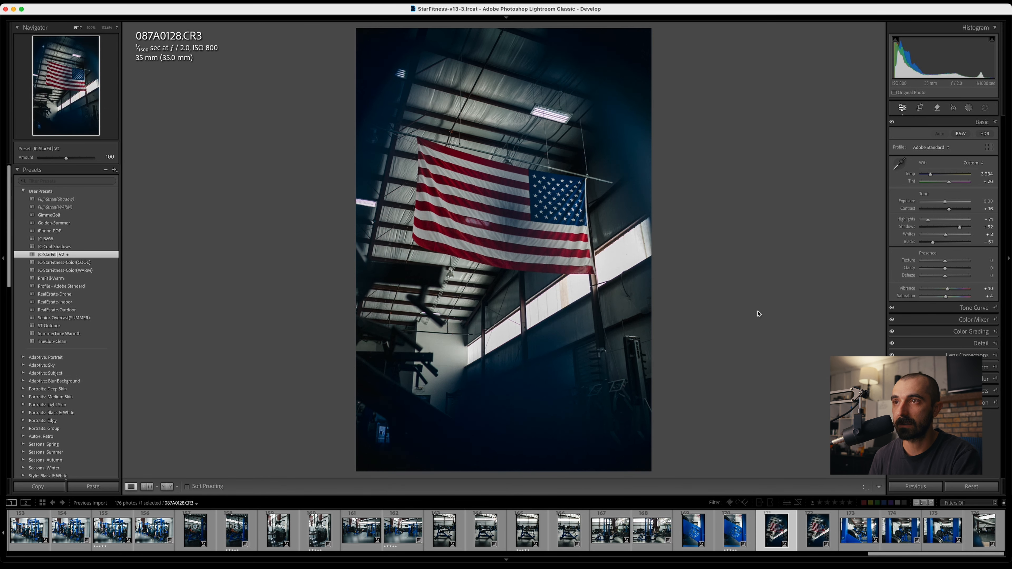
pyautogui.press('Left')
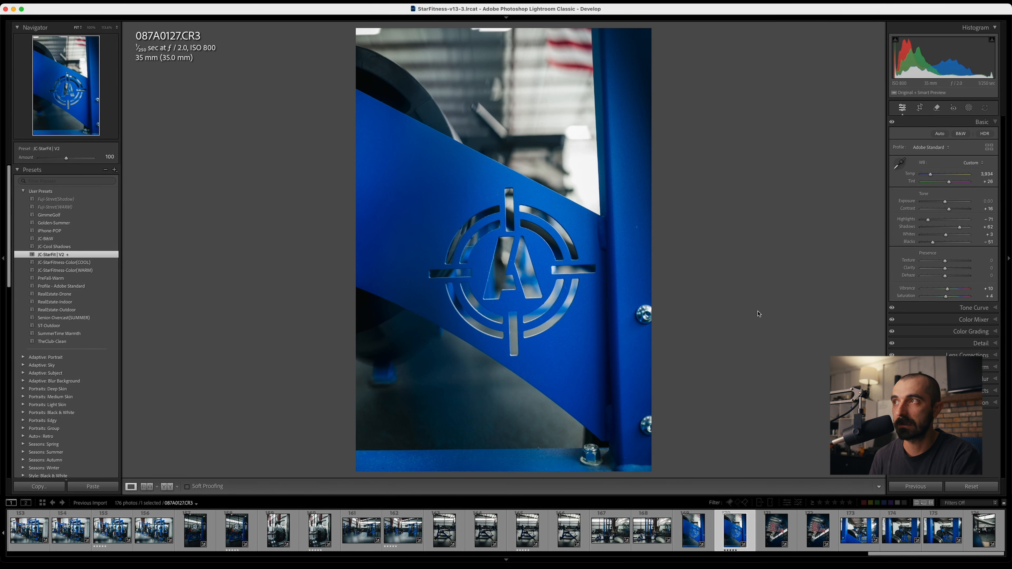
# Compare the two hanging American flag shots and rate 087A0128.CR3 five stars
pyautogui.press('Right')
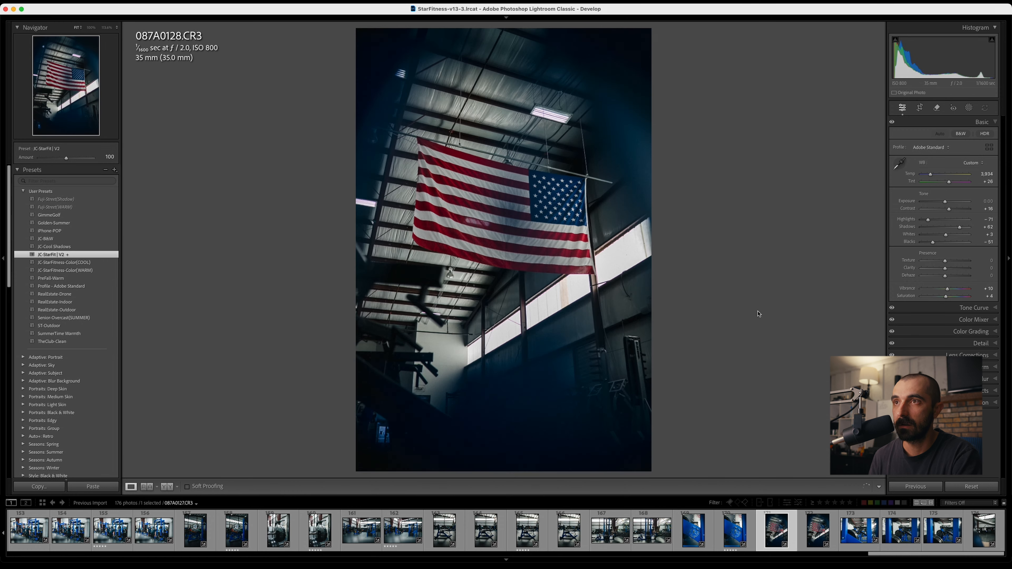
pyautogui.press('Right')
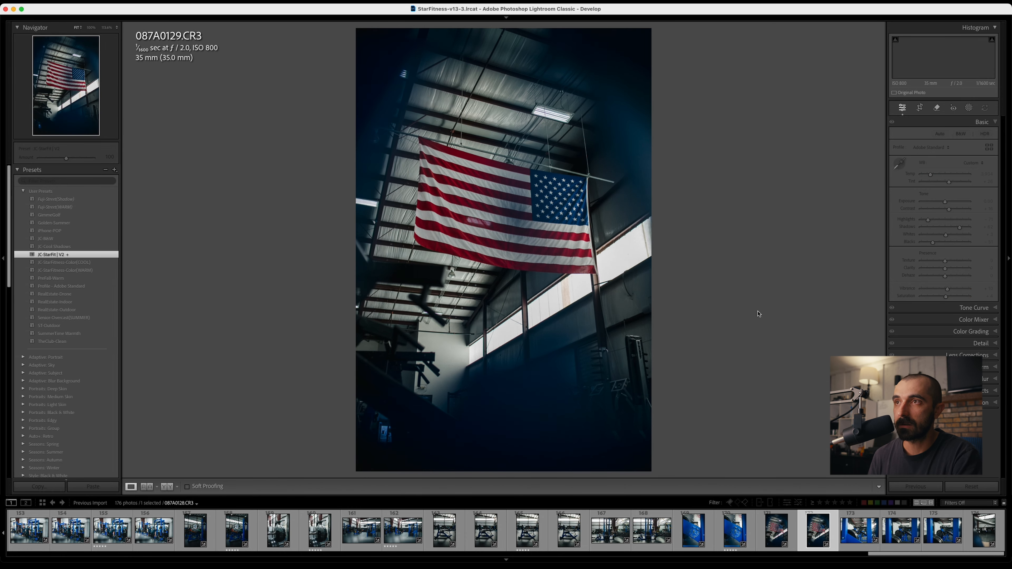
pyautogui.press('Left')
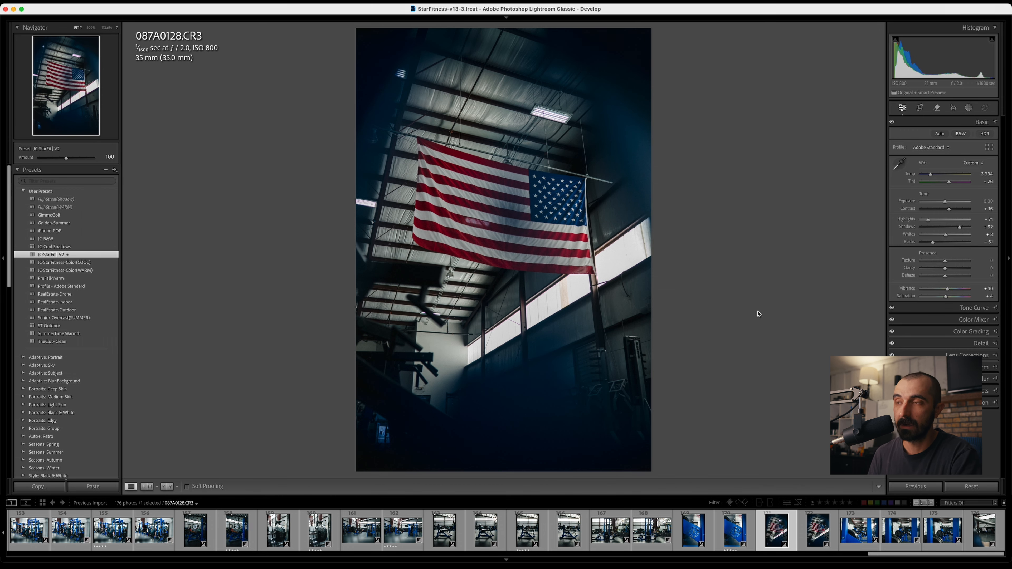
pyautogui.press('5')
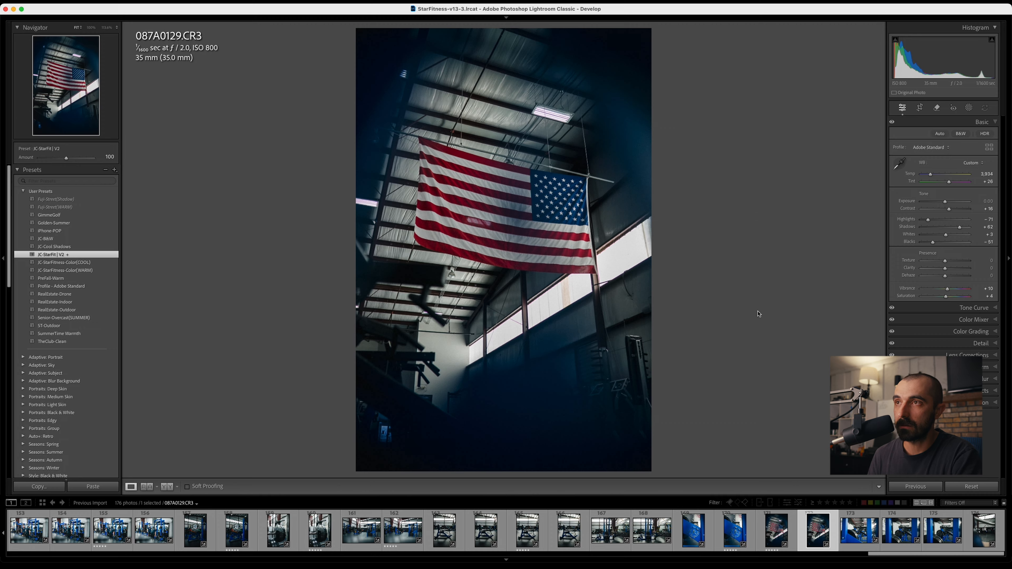
# Rate the blue plate-loaded machine shots 087A0130.CR3 and 087A0131.CR3 five stars each and go to the last photo
pyautogui.press('Right')
pyautogui.press('5')
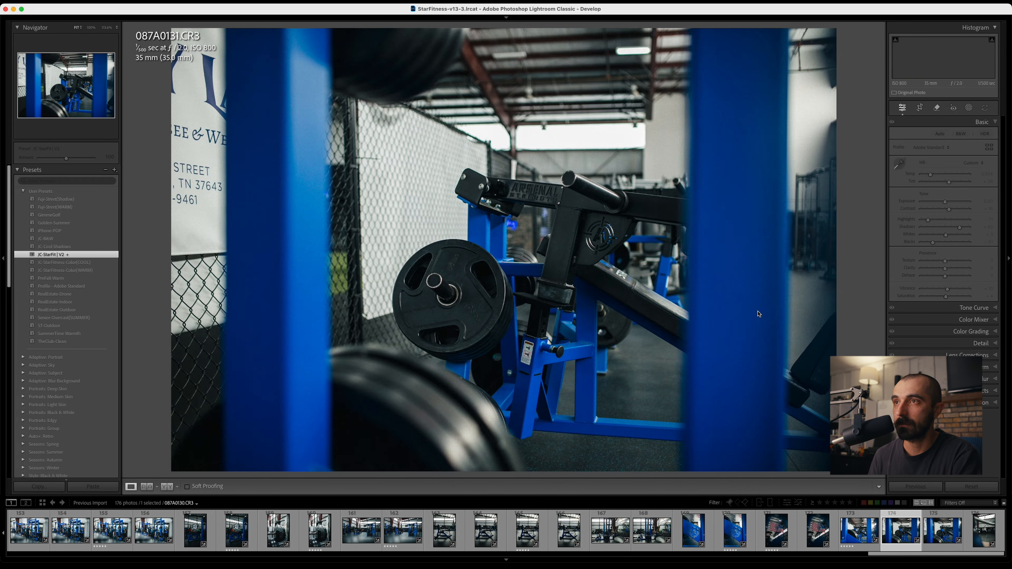
pyautogui.press('5')
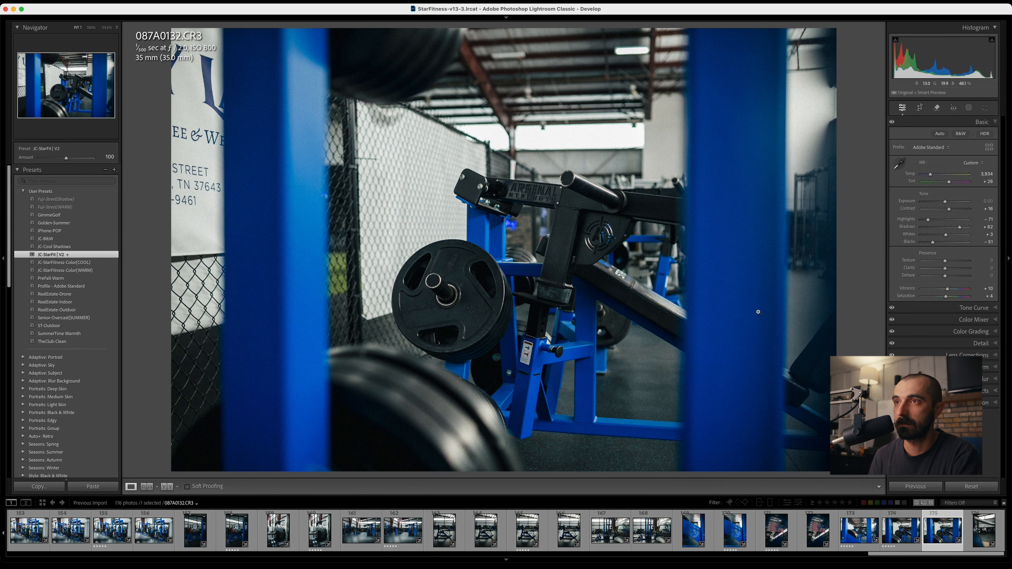
pyautogui.press('Right')
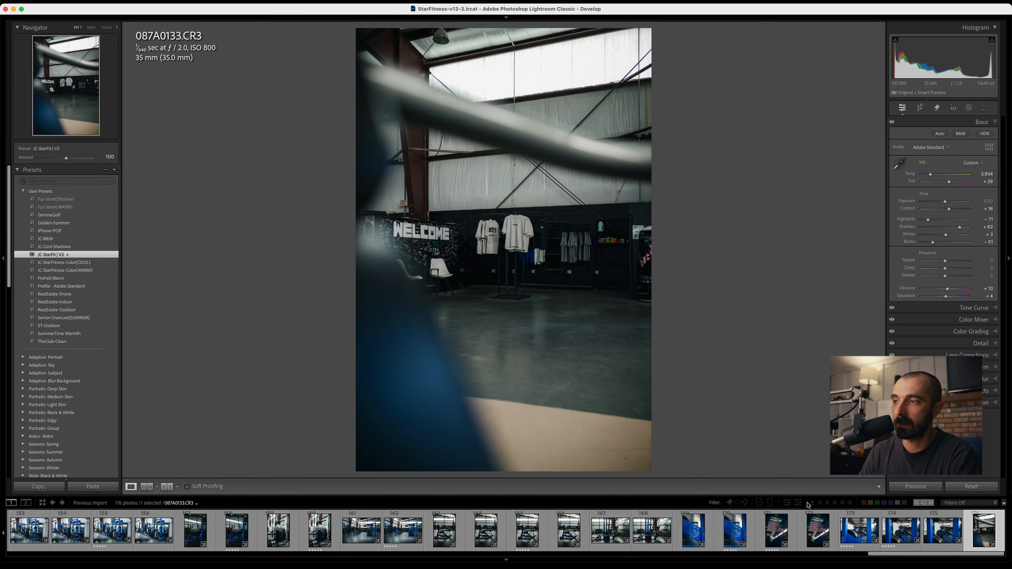
# Filter the filmstrip to five-star photos and compare the bulldozer shot 087A9960.CR3 with the man's portrait 087A9969.CR3
pyautogui.click(850, 503)
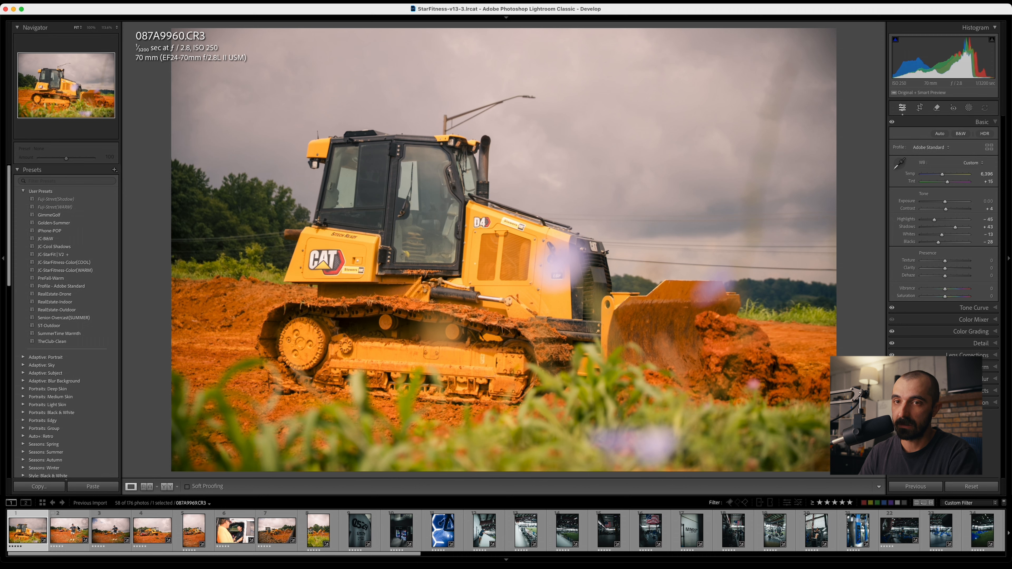
pyautogui.click(71, 516)
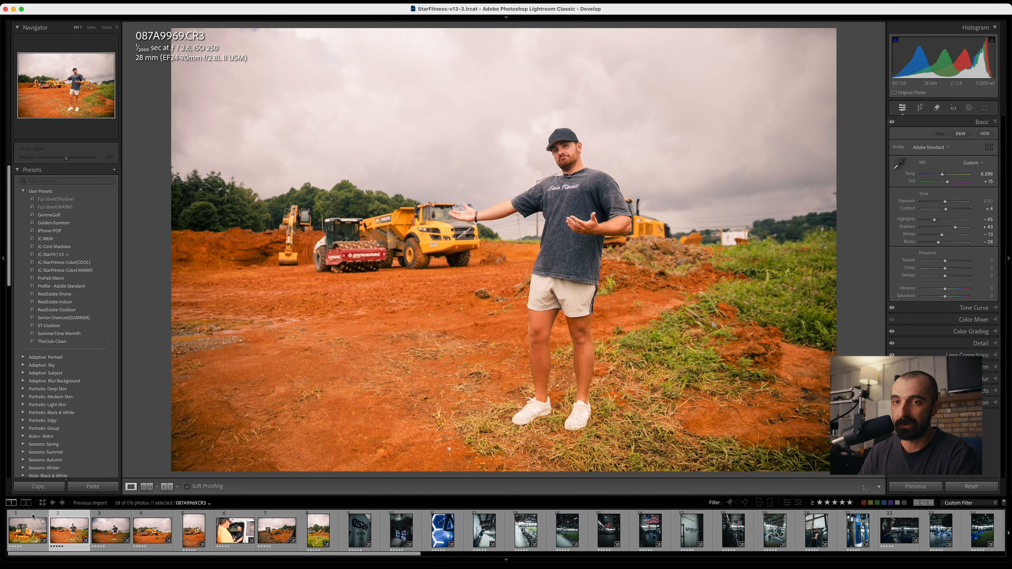
pyautogui.click(32, 518)
pyautogui.click(71, 517)
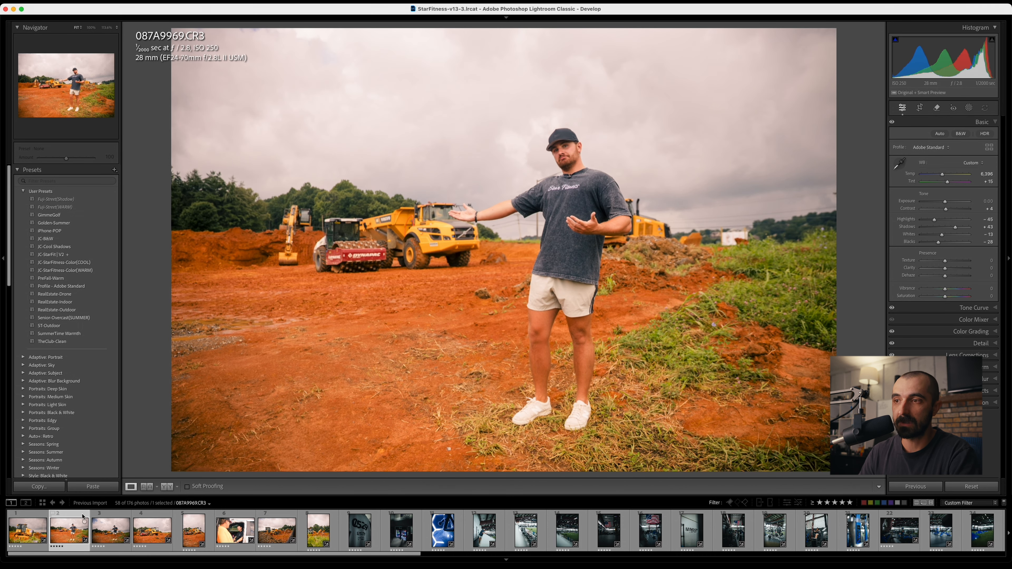
# Raise the exposure of the shirt photo 087A9990.CR3 to +0.90 and the drinks cooler photo 087A9992.CR3 to +0.80
pyautogui.click(359, 529)
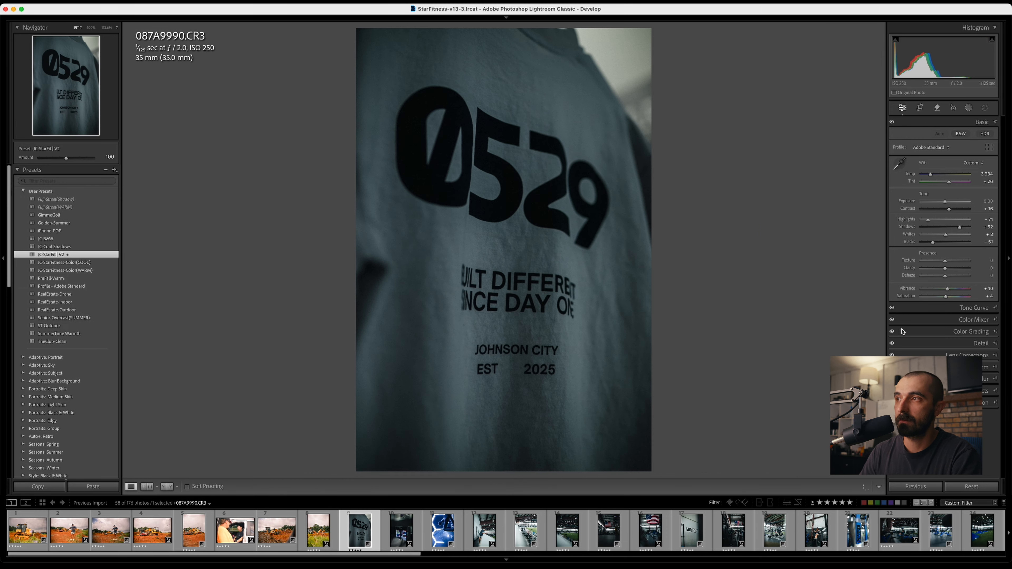
pyautogui.moveTo(944, 201); pyautogui.dragTo(947, 203)
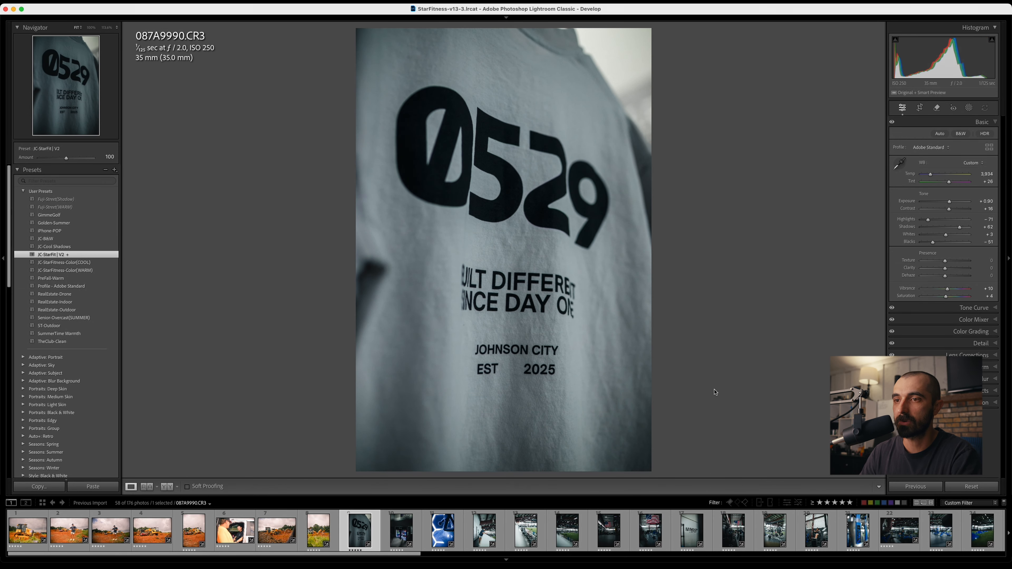
pyautogui.press('Right')
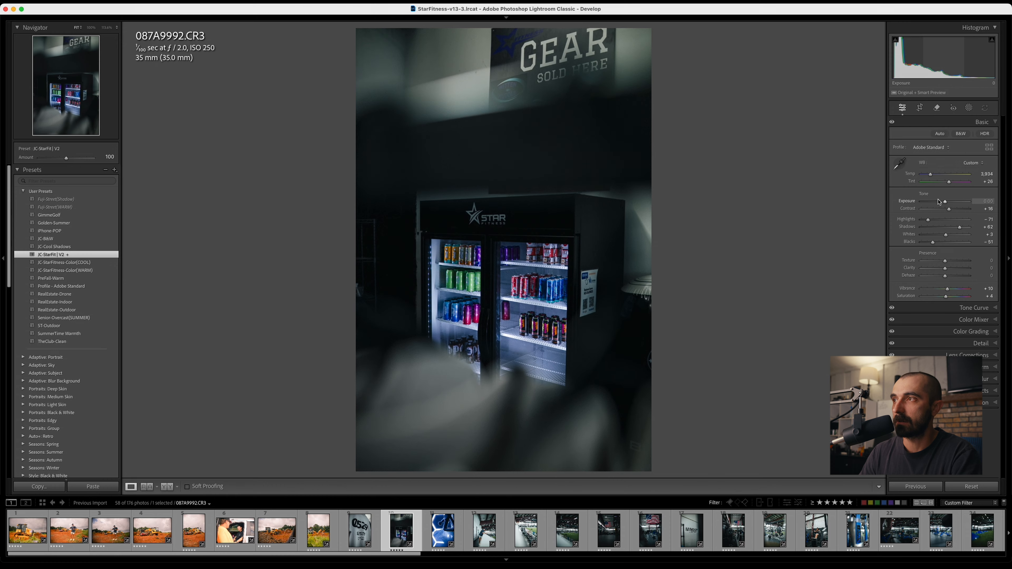
pyautogui.moveTo(947, 203); pyautogui.dragTo(949, 204)
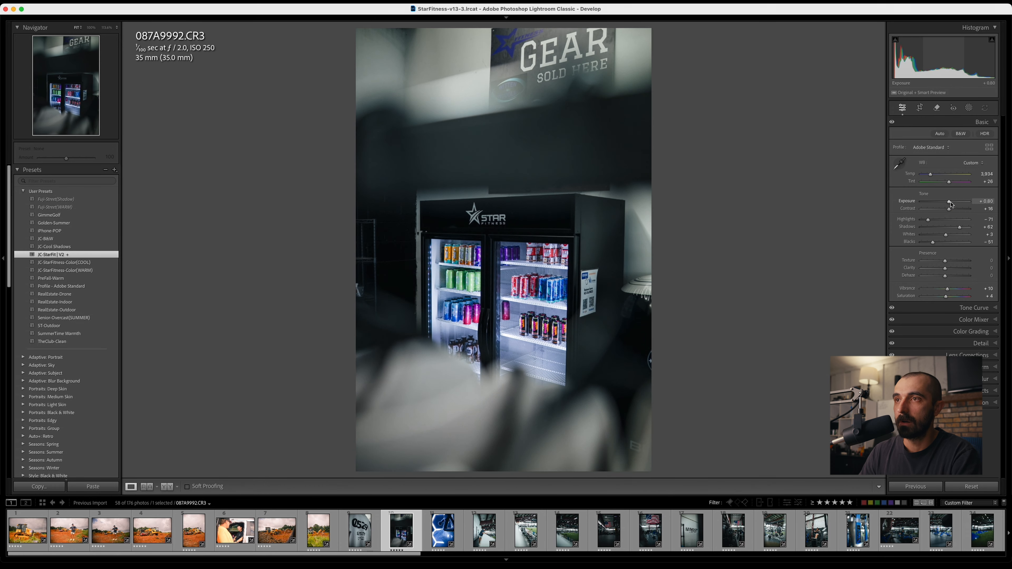
# Warm the massage gun photo 087A9996.CR3 to a temperature of 6,250 and go to the following photo
pyautogui.press('Right')
pyautogui.moveTo(932, 176); pyautogui.dragTo(937, 175)
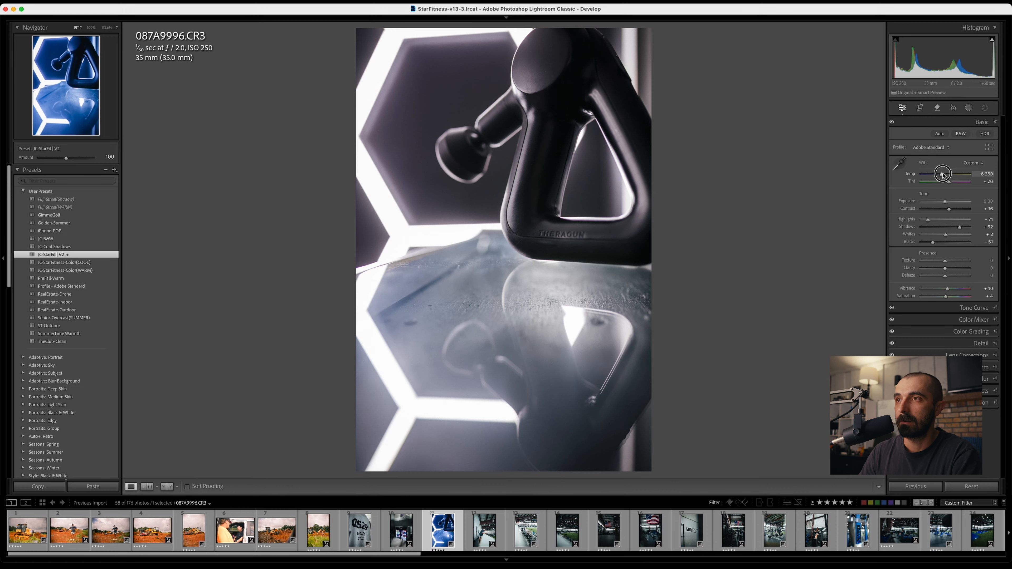
pyautogui.press('Right')
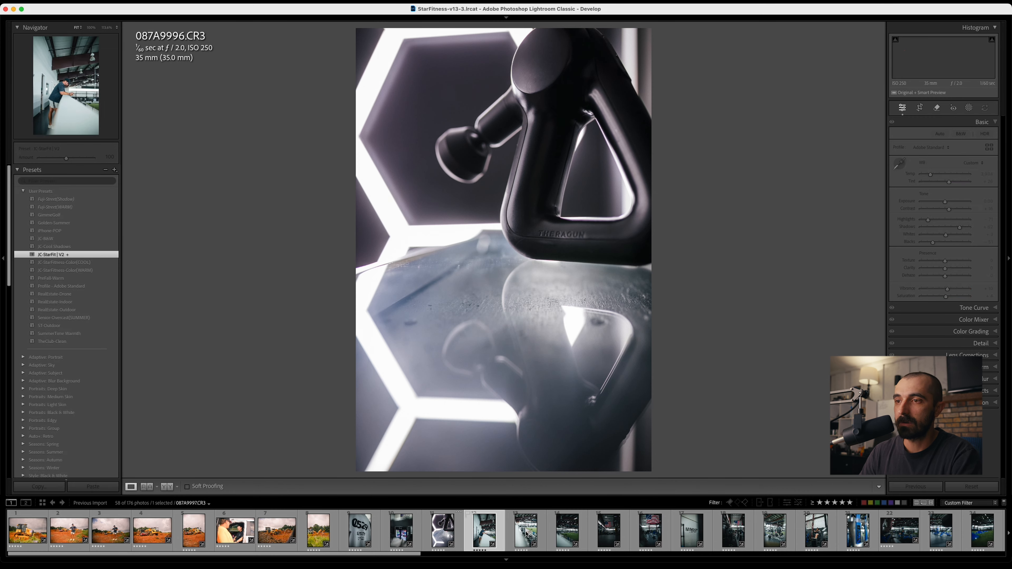
# Raise the exposure of turf photo 087A0005.CR3 to +0.85 and flag photo 087A0007.CR3 to +1.25, then return to shirt photo 087A9990.CR3
pyautogui.click(566, 533)
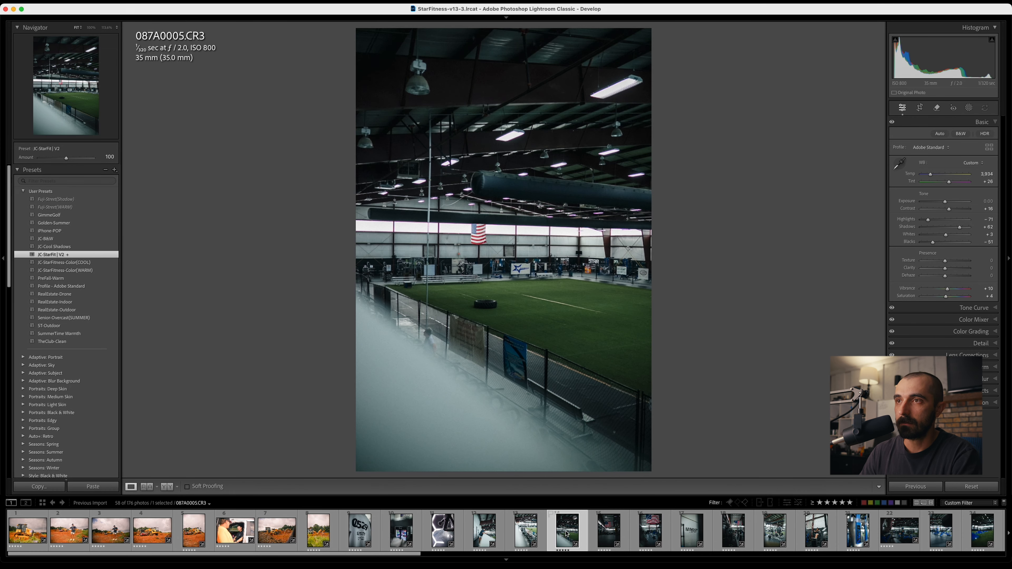
pyautogui.moveTo(948, 201); pyautogui.dragTo(952, 201)
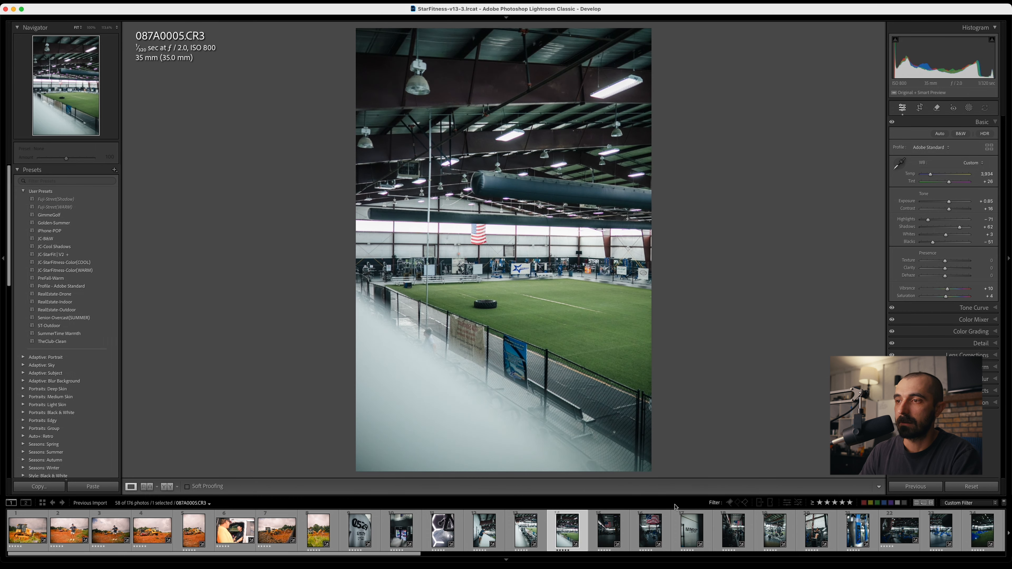
pyautogui.click(608, 530)
pyautogui.moveTo(945, 201); pyautogui.dragTo(952, 201)
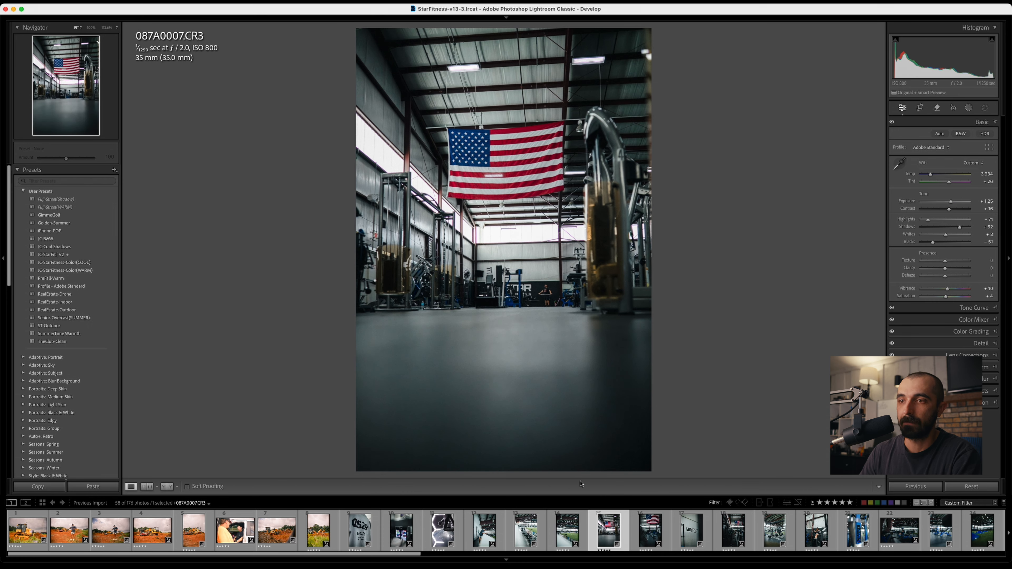
pyautogui.click(360, 530)
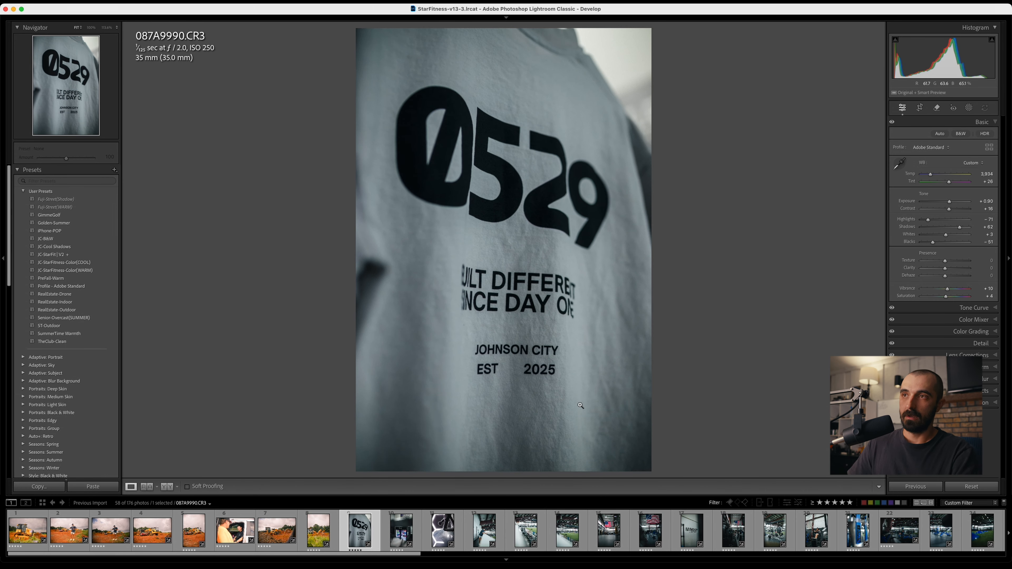